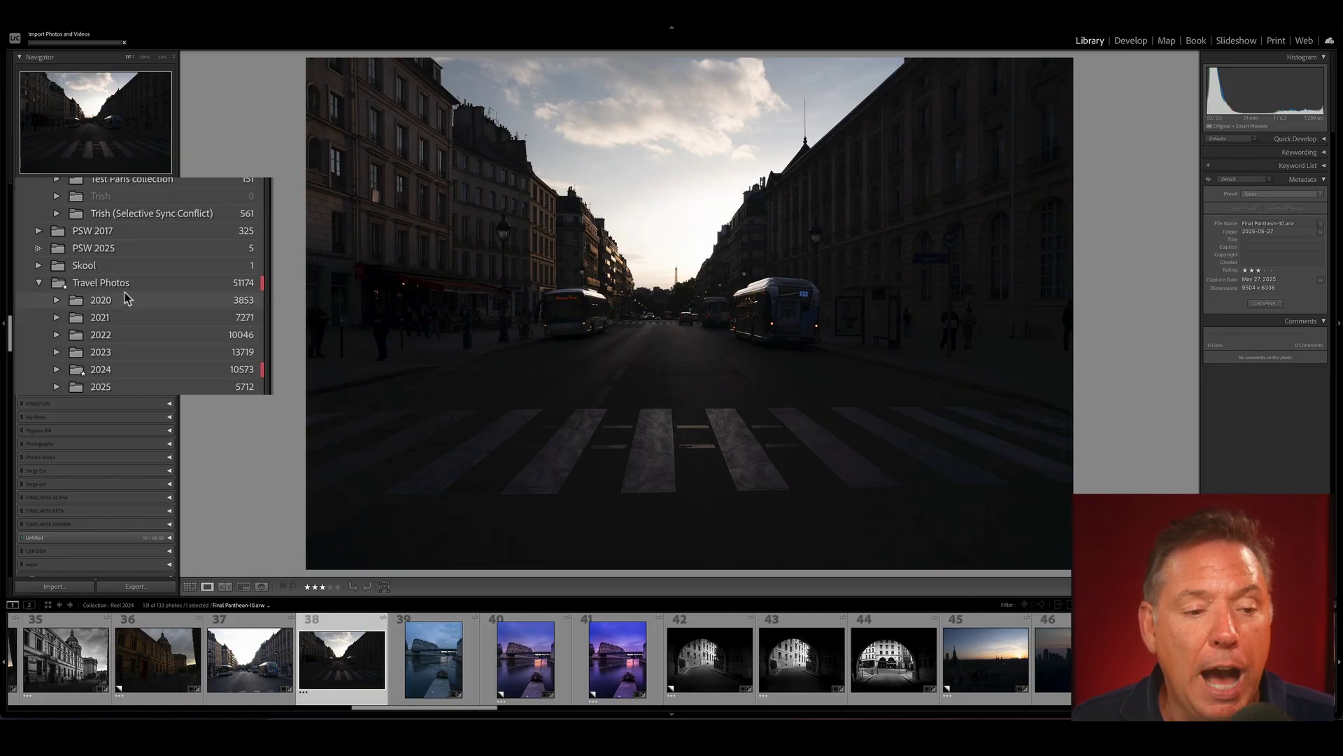
Expand the 2025 travel folder and preview the pink-sky Duomo photo in the 2025-09-11 Florence shoot
left_click(57, 367)
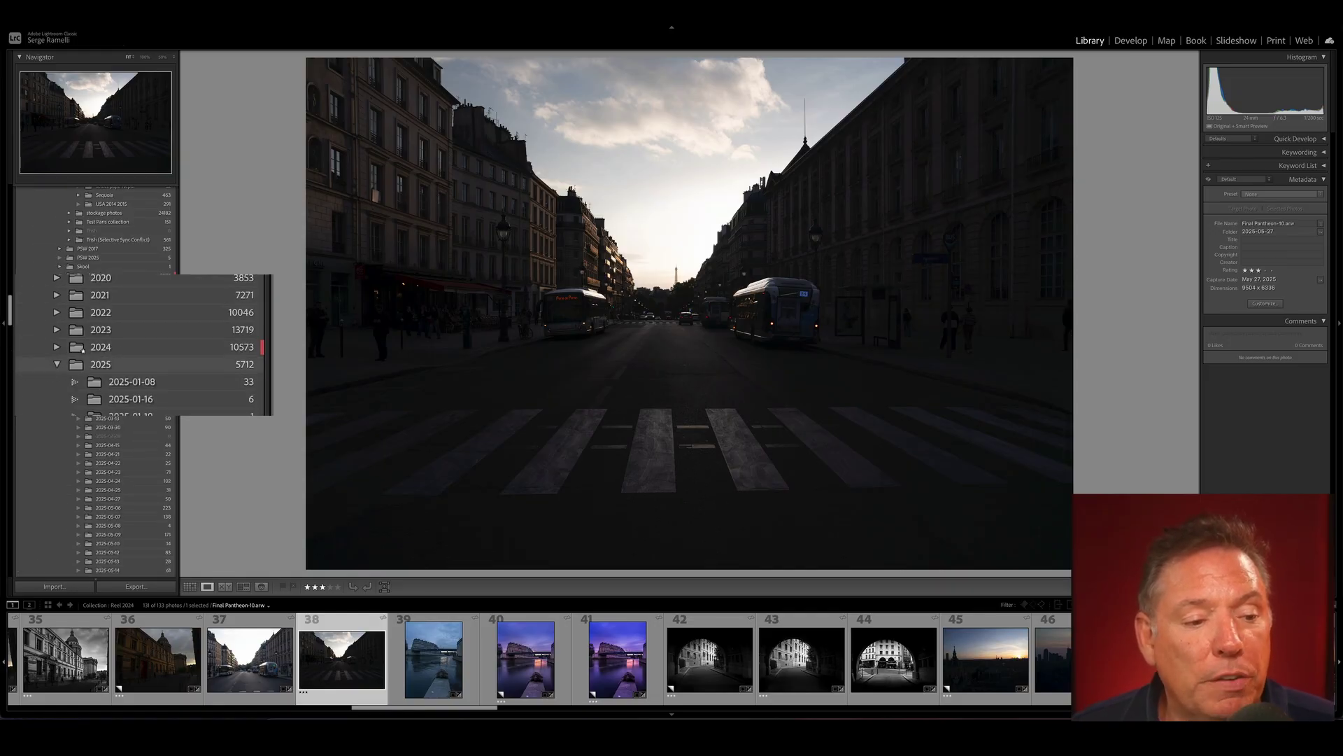
scroll(10, 365, "down", 5)
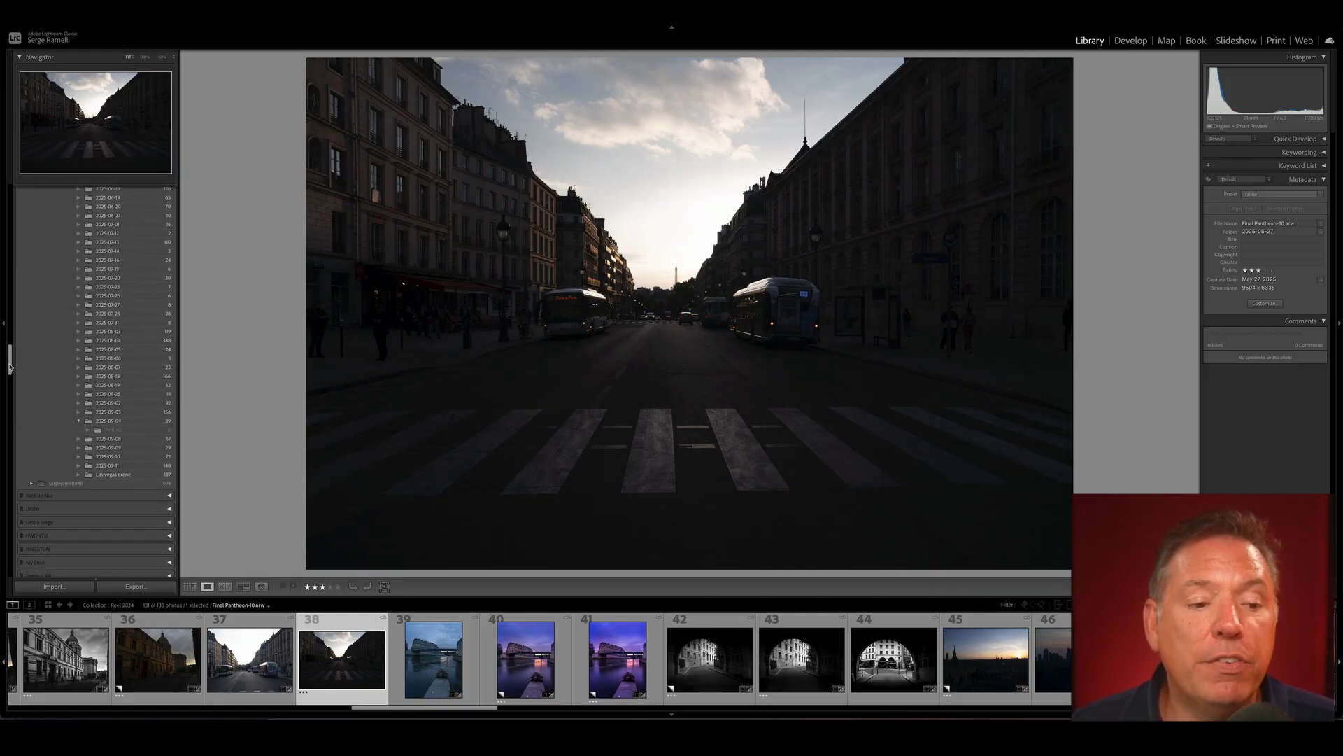
left_click(130, 466)
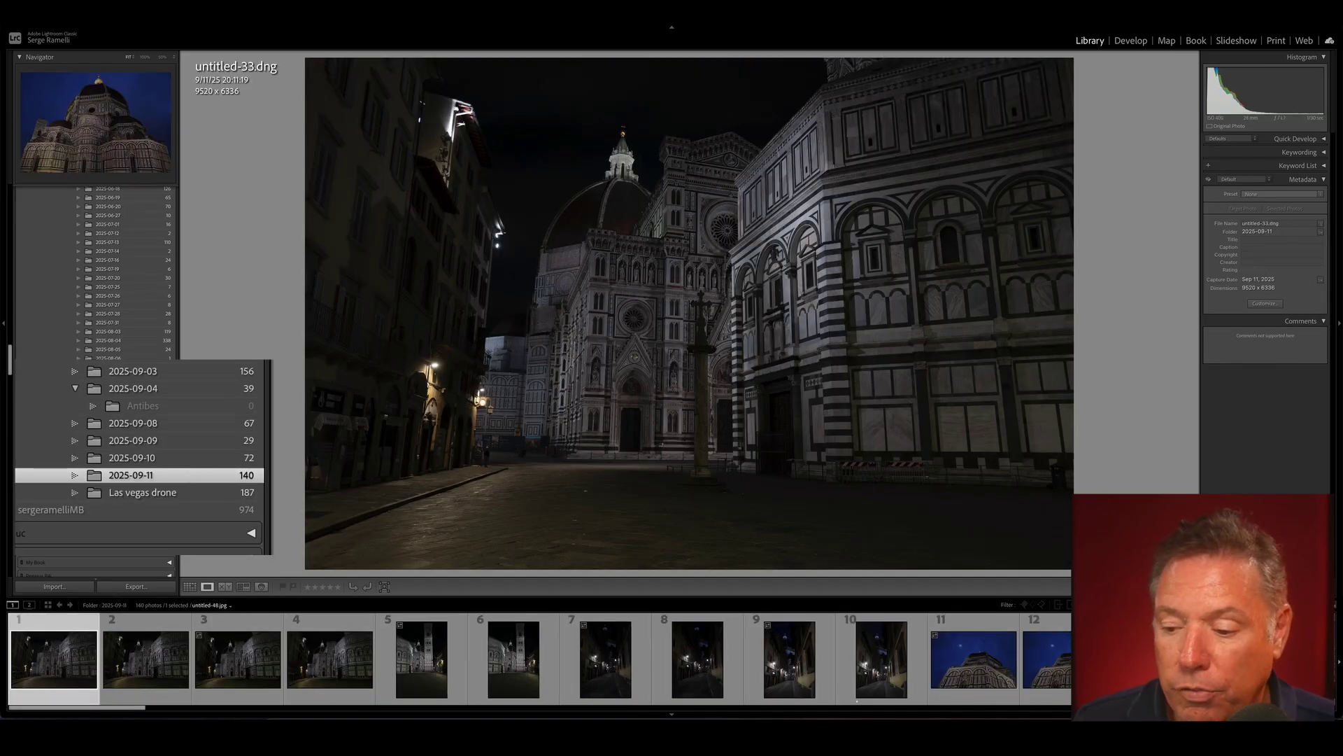
left_click(672, 658)
In the 2025-09-10 Venice shoot, filter to three stars and up and show the stone-arch canal photo
left_click(111, 456)
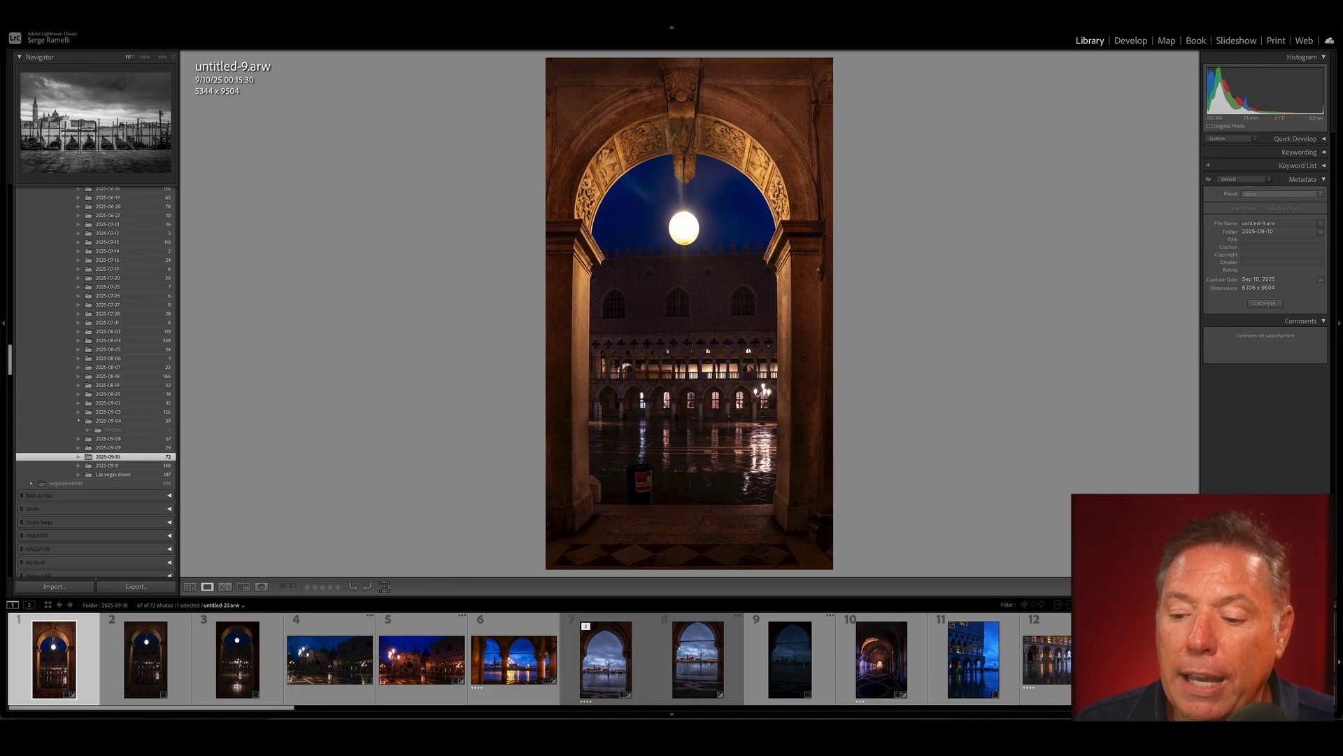
left_click(436, 668)
left_click(514, 661)
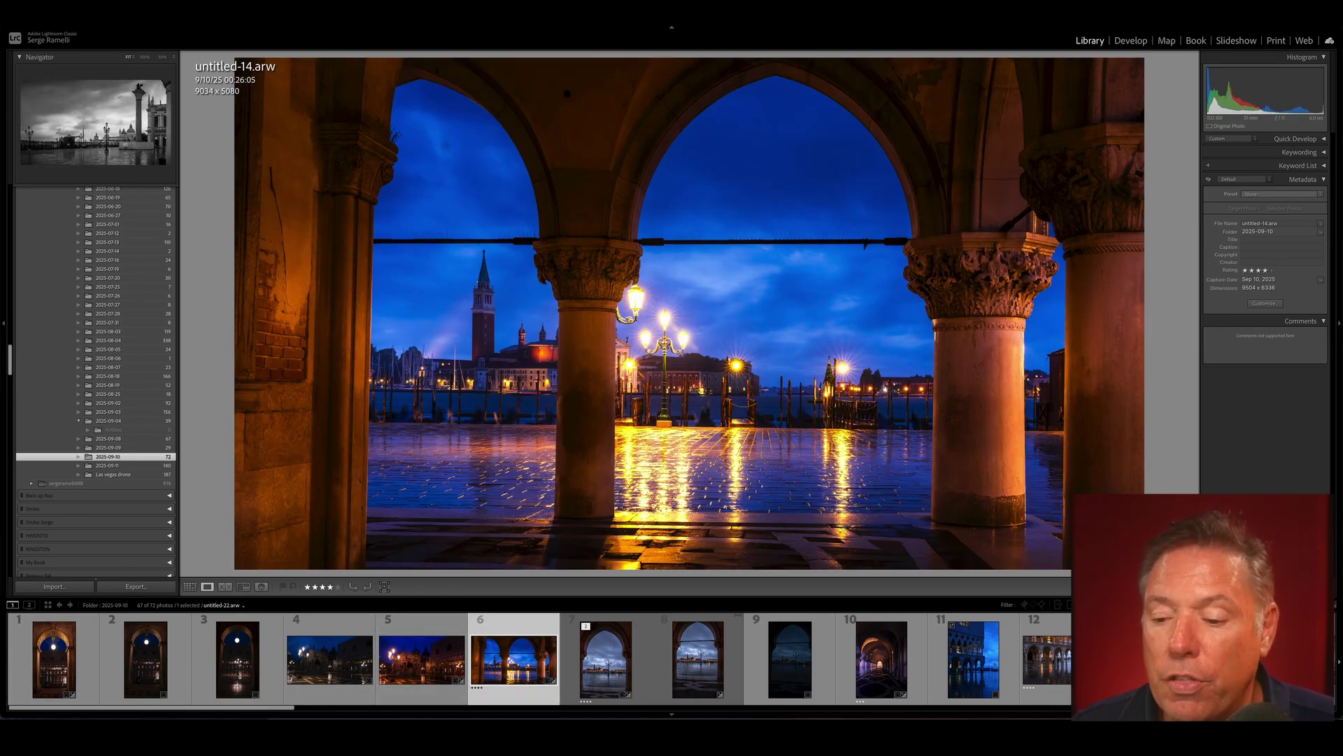
key("ctrl+alt+3")
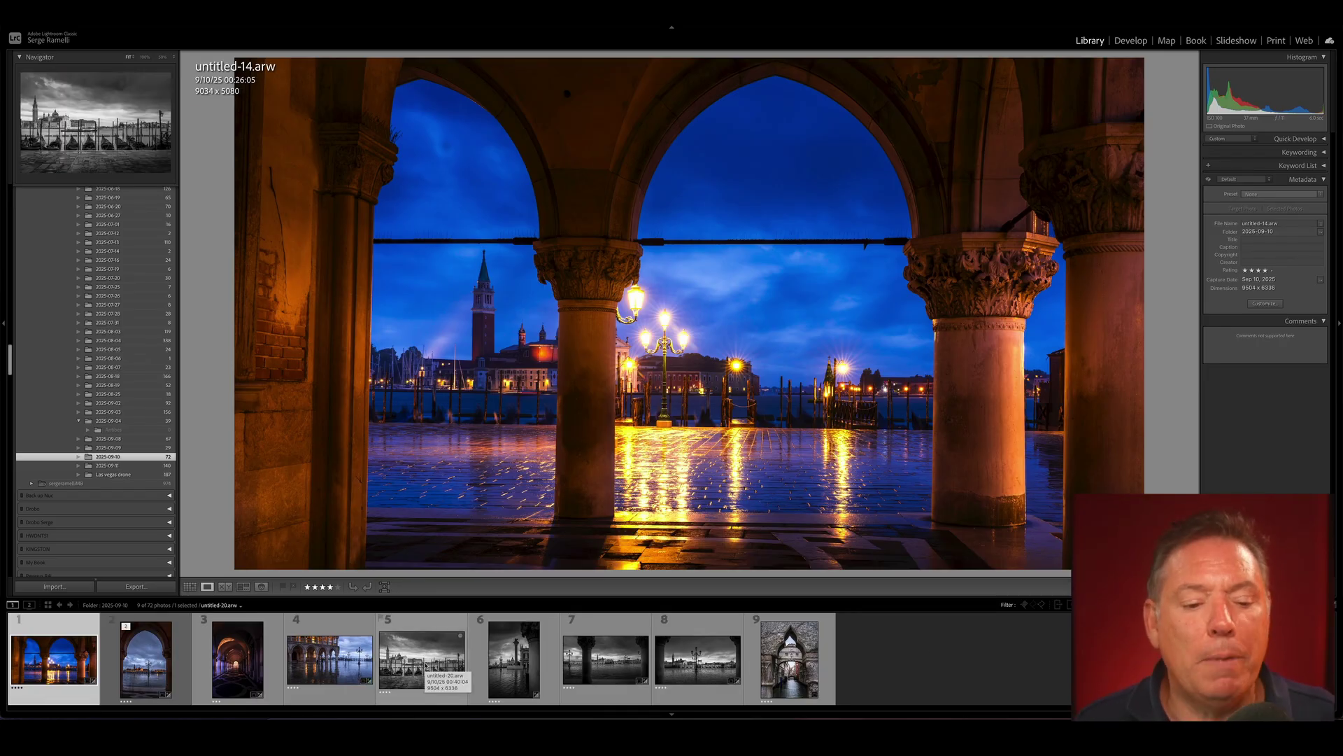
left_click(789, 659)
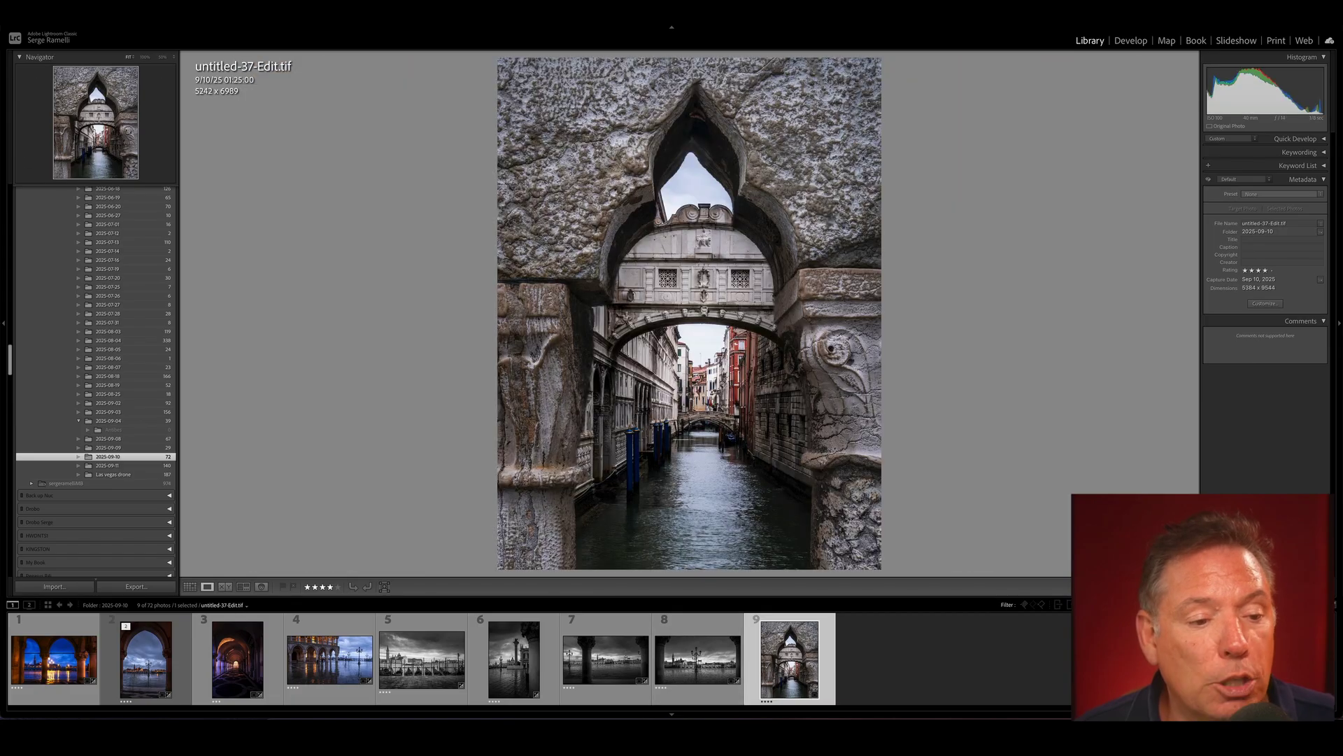
left_click_drag(9, 353, 10, 411)
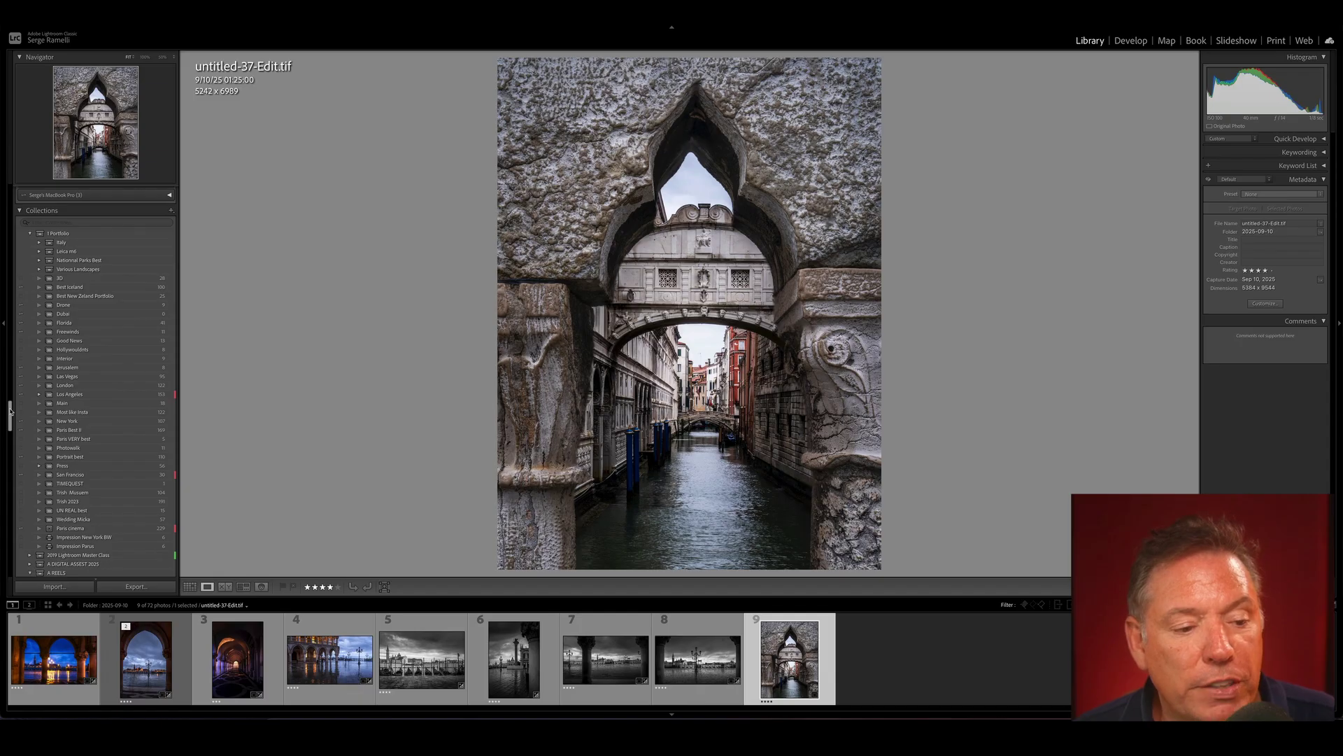
Add the stone-arch canal photo to the Venise Best collection under Italy
left_click(40, 242)
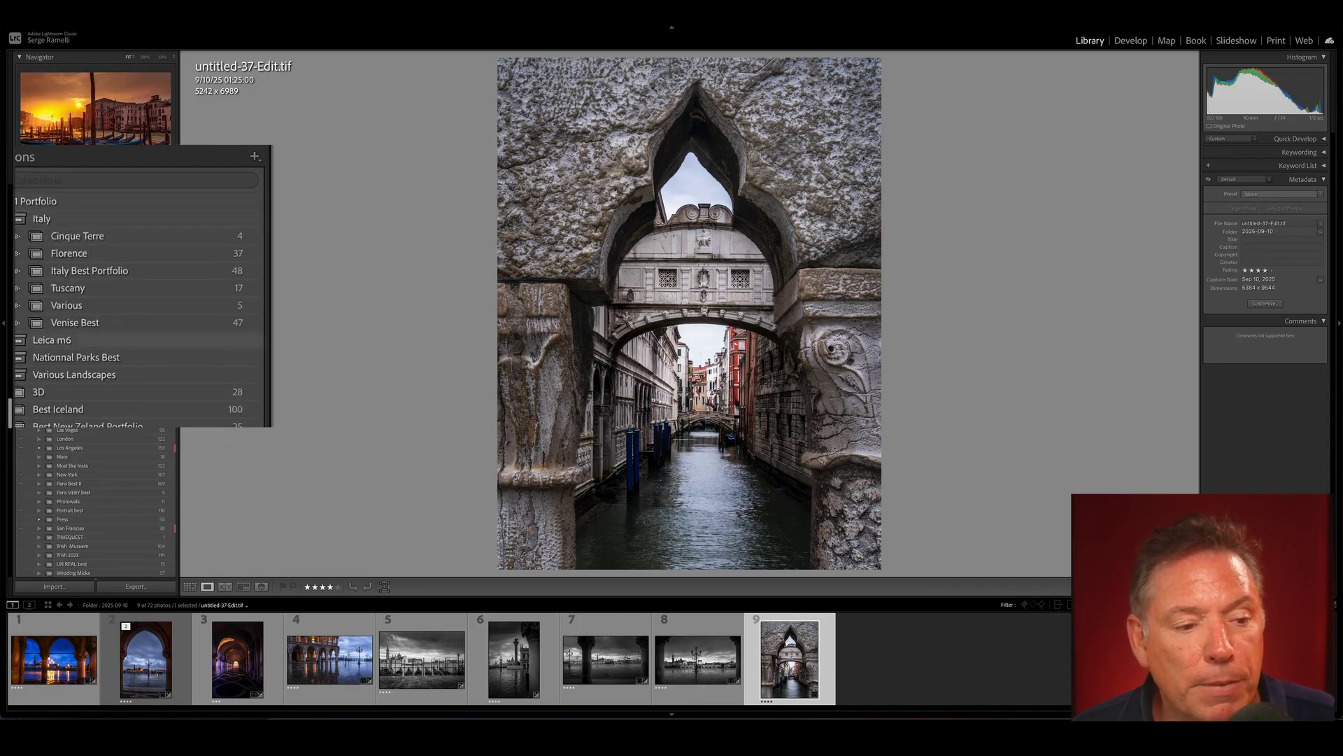
left_click_drag(584, 431, 115, 328)
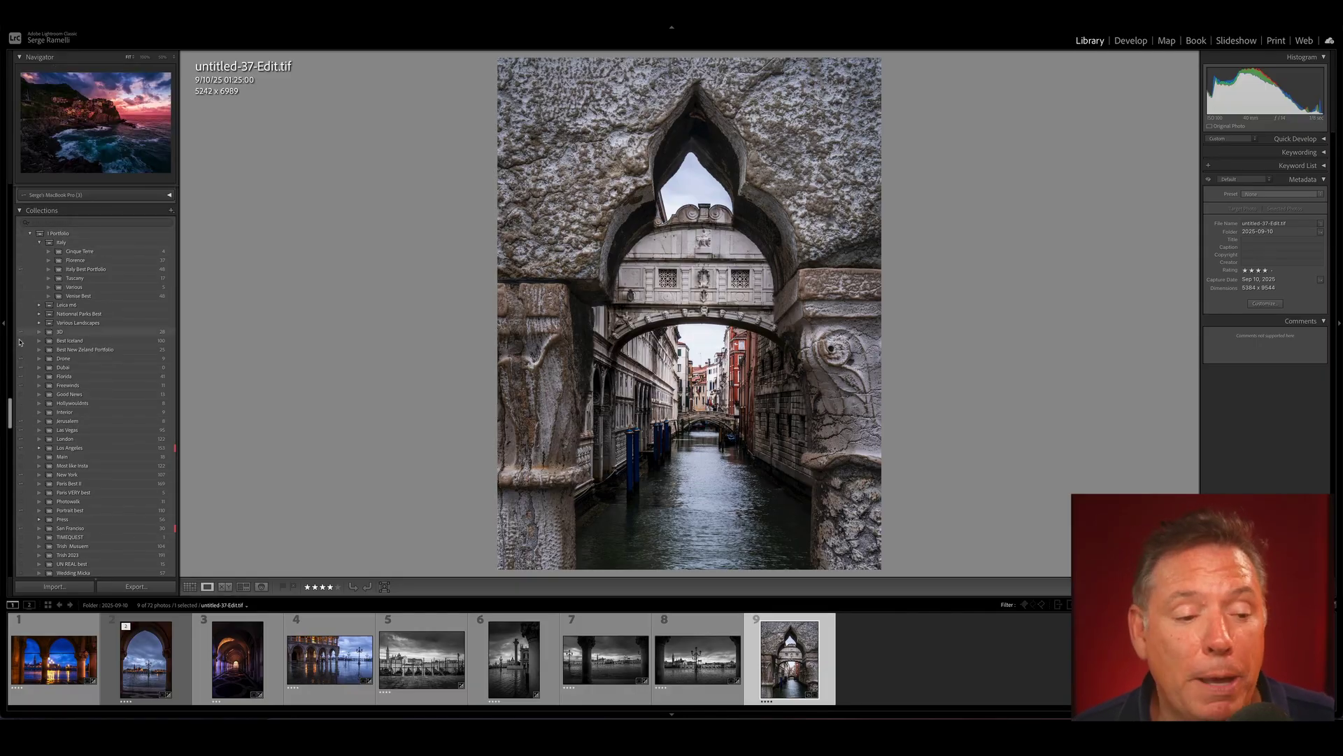
scroll(19, 332, "up", 15)
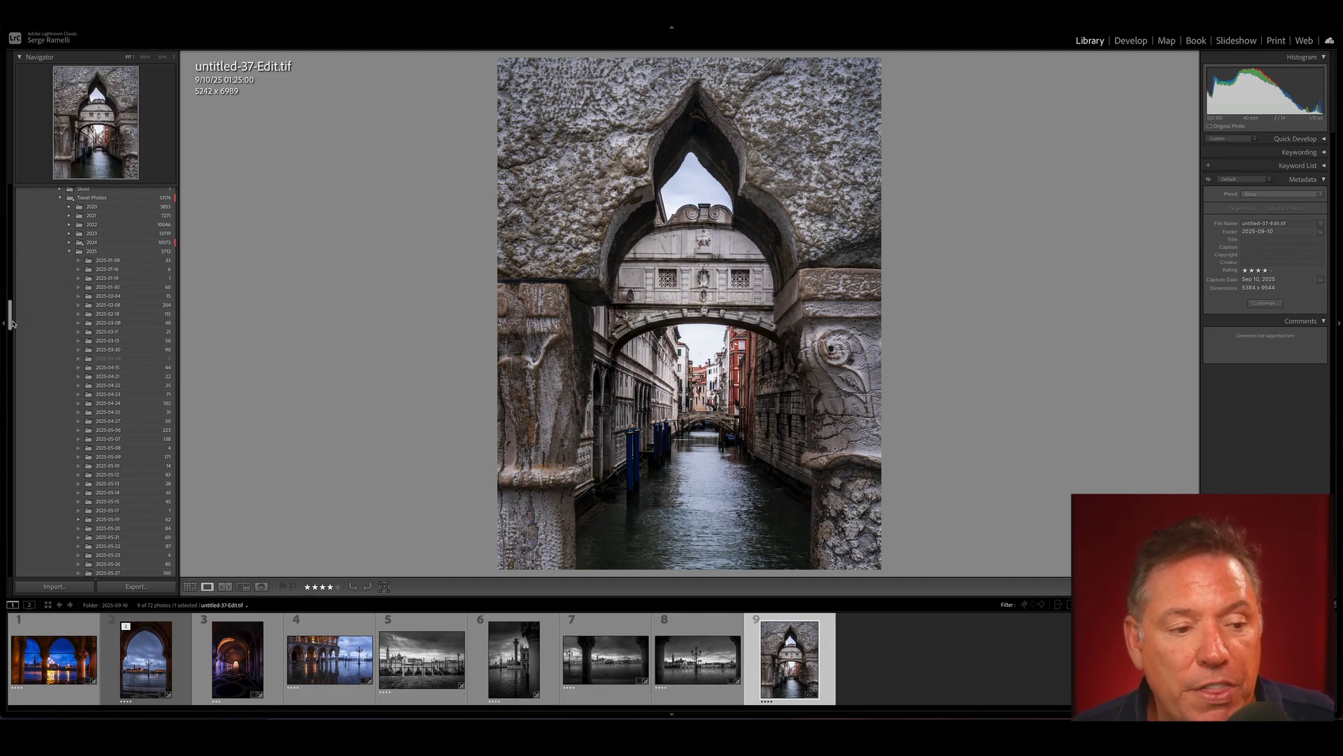
left_click_drag(11, 321, 9, 407)
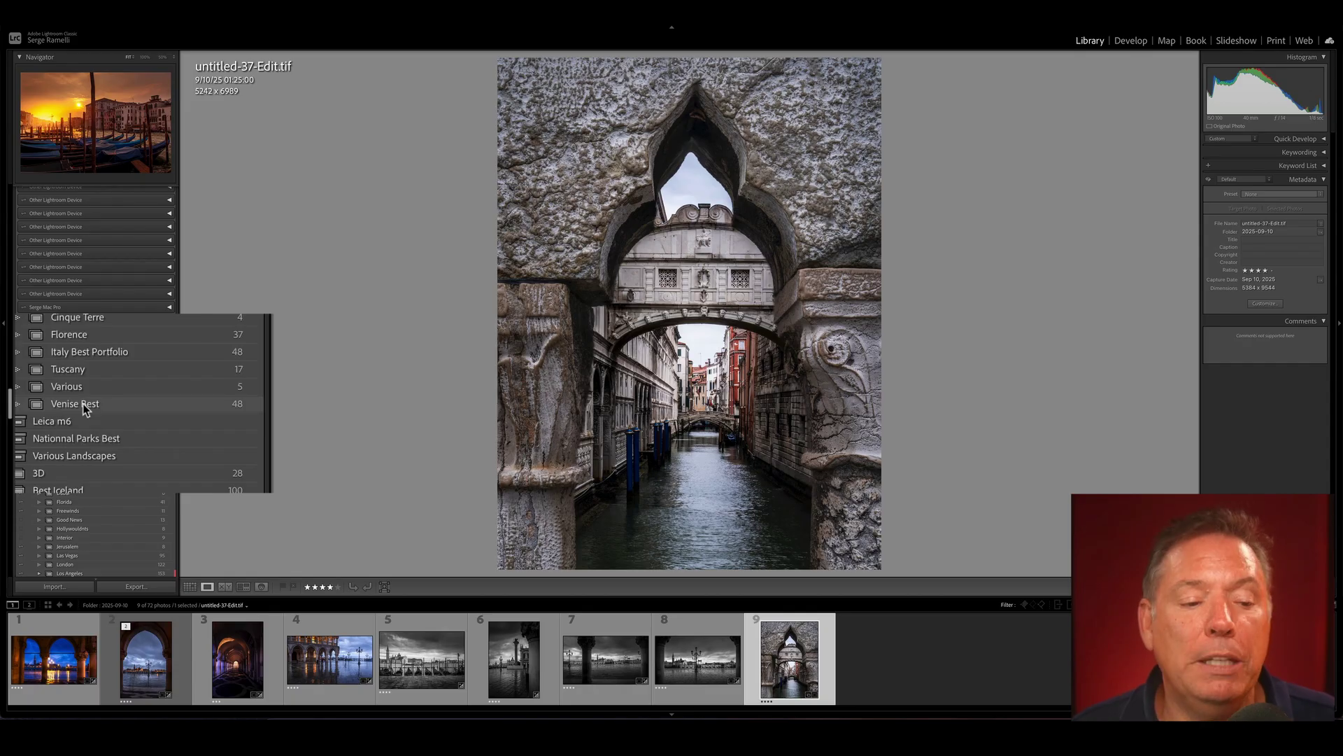
Open Venise Best and jump to the 2023-06-23 source folder of the black-and-white Rialto Venise-11.tif
left_click(83, 423)
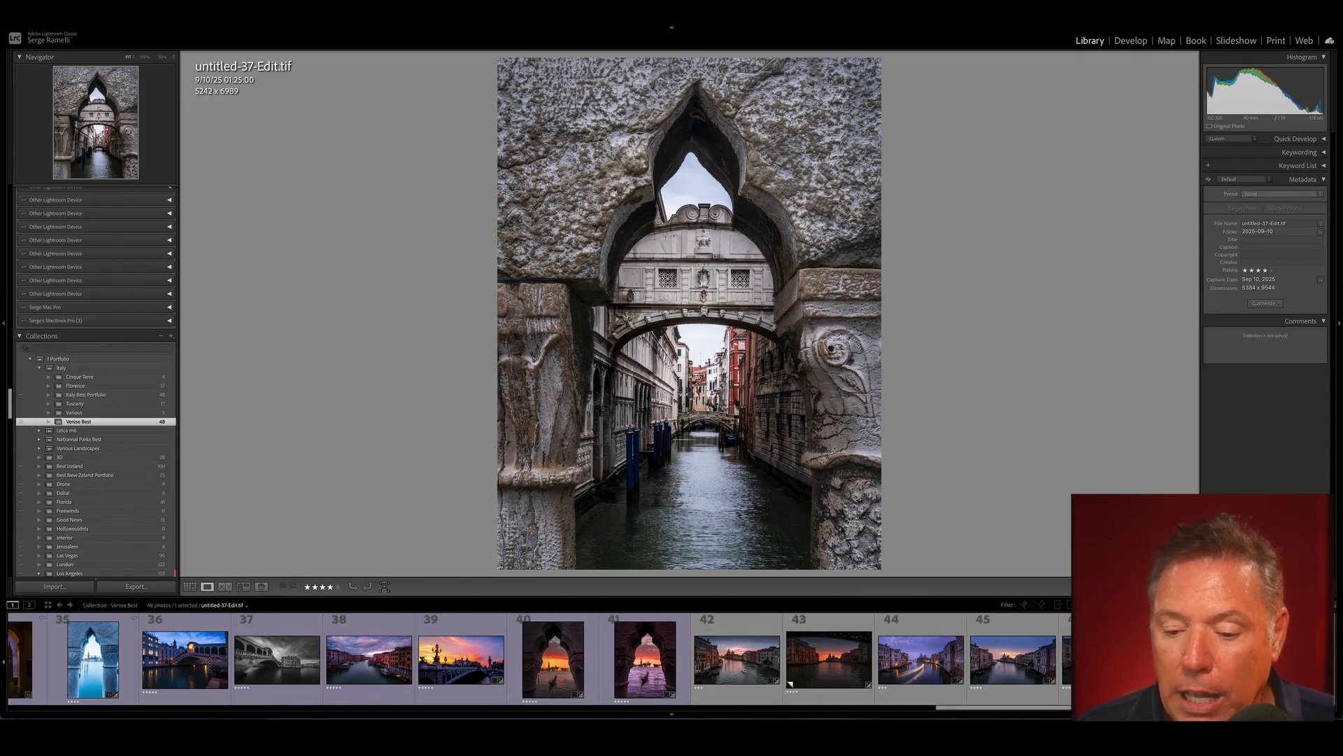
left_click(1028, 658)
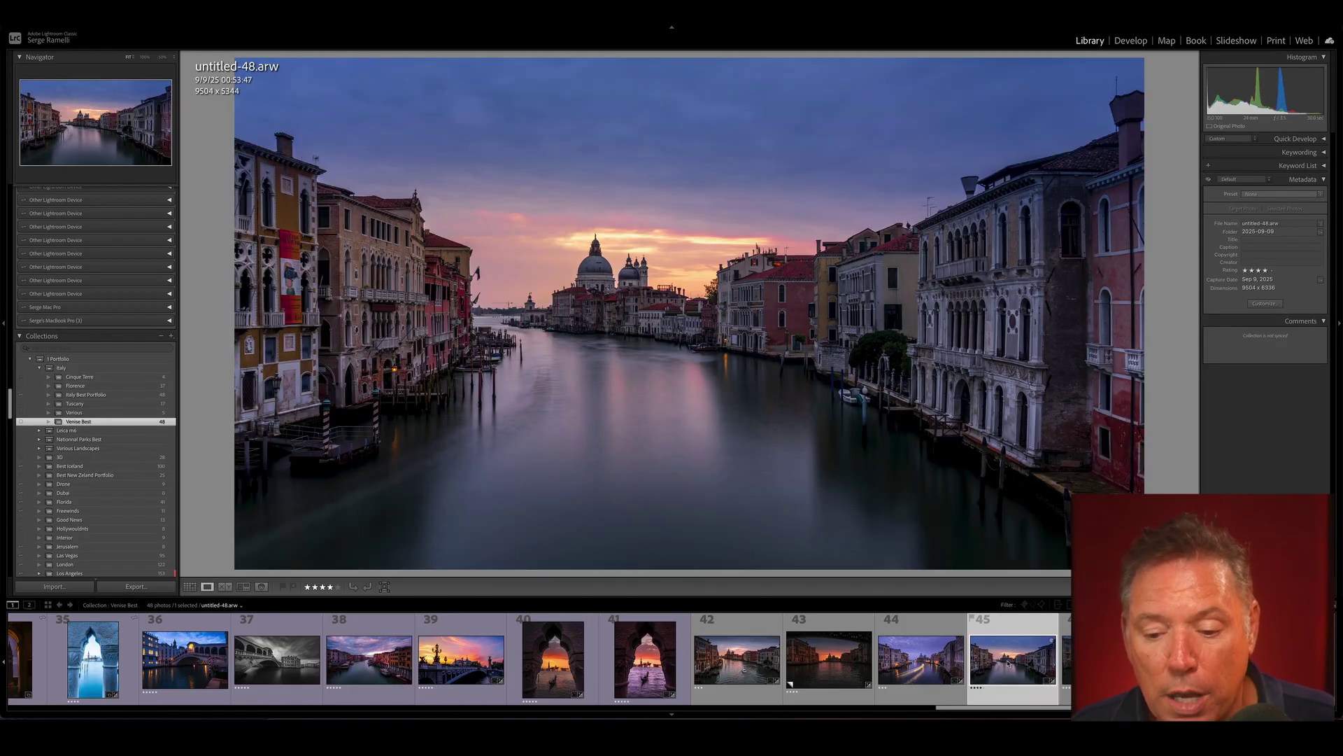
left_click(815, 664)
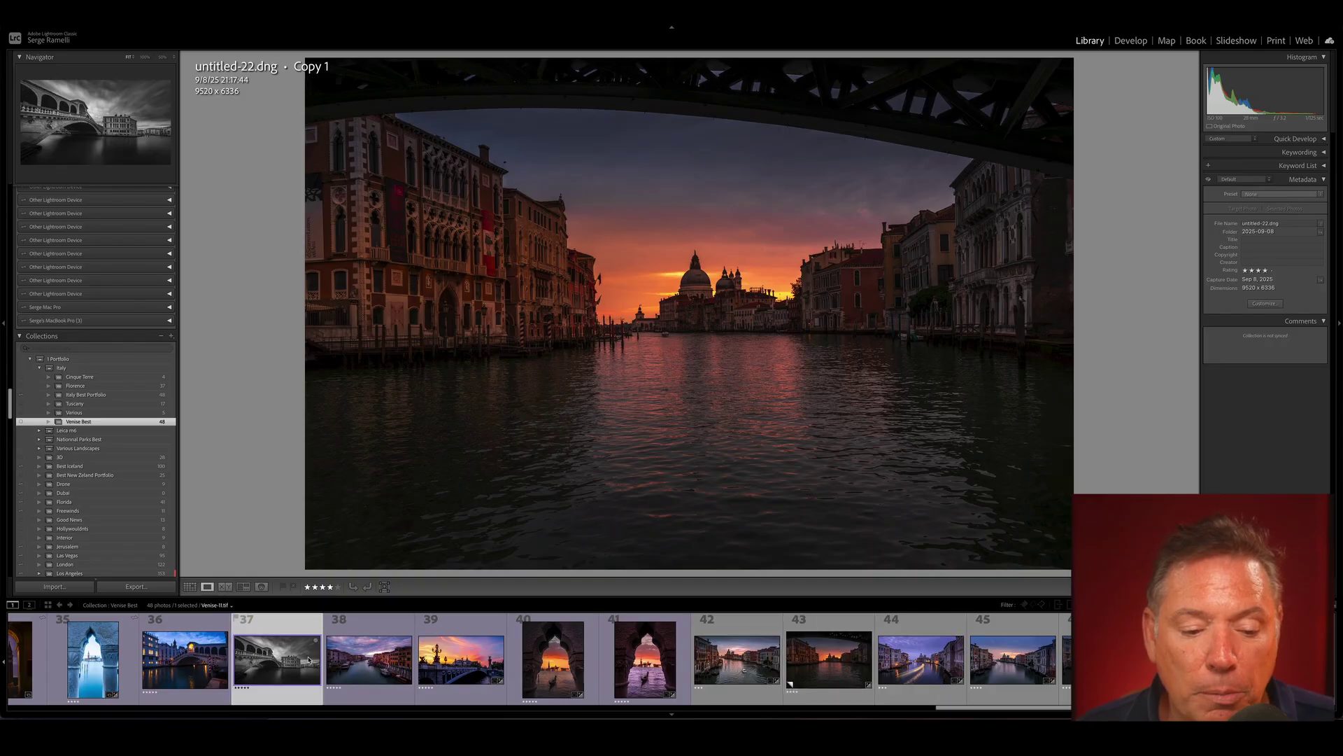
left_click(309, 659)
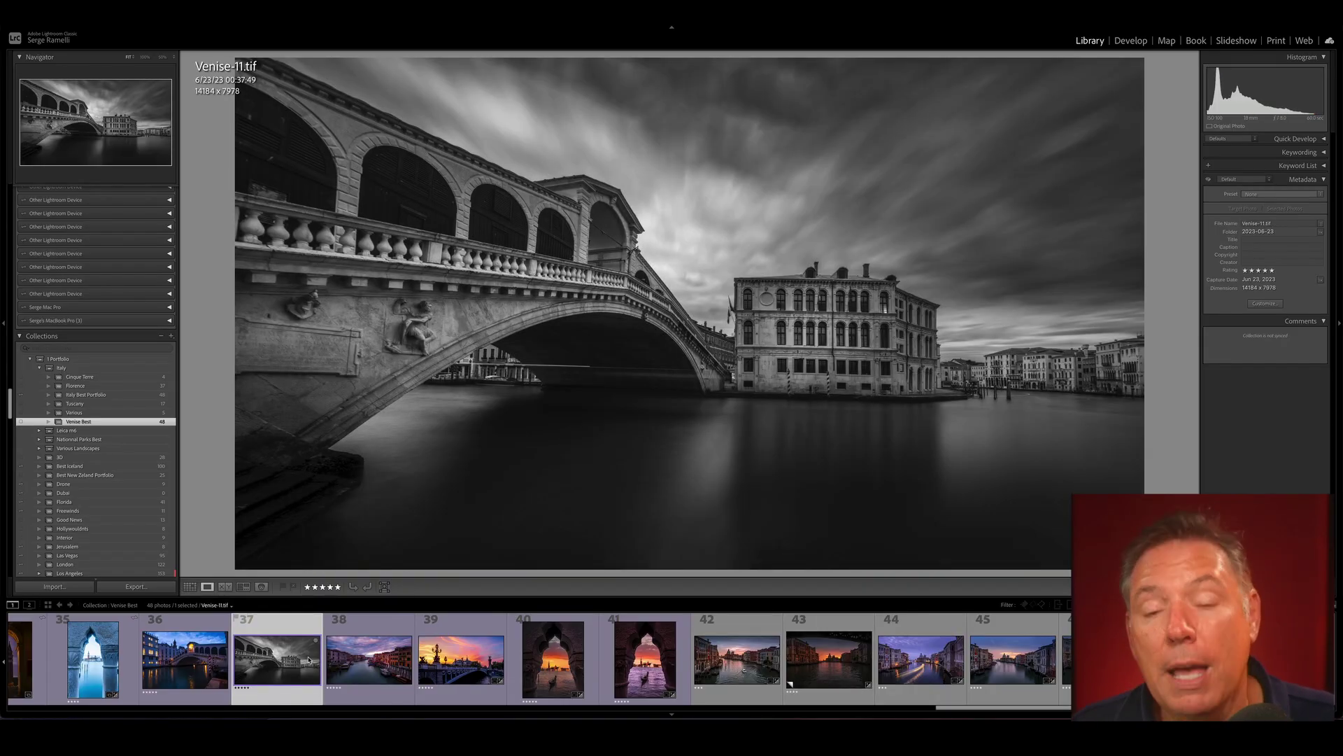
right_click(293, 659)
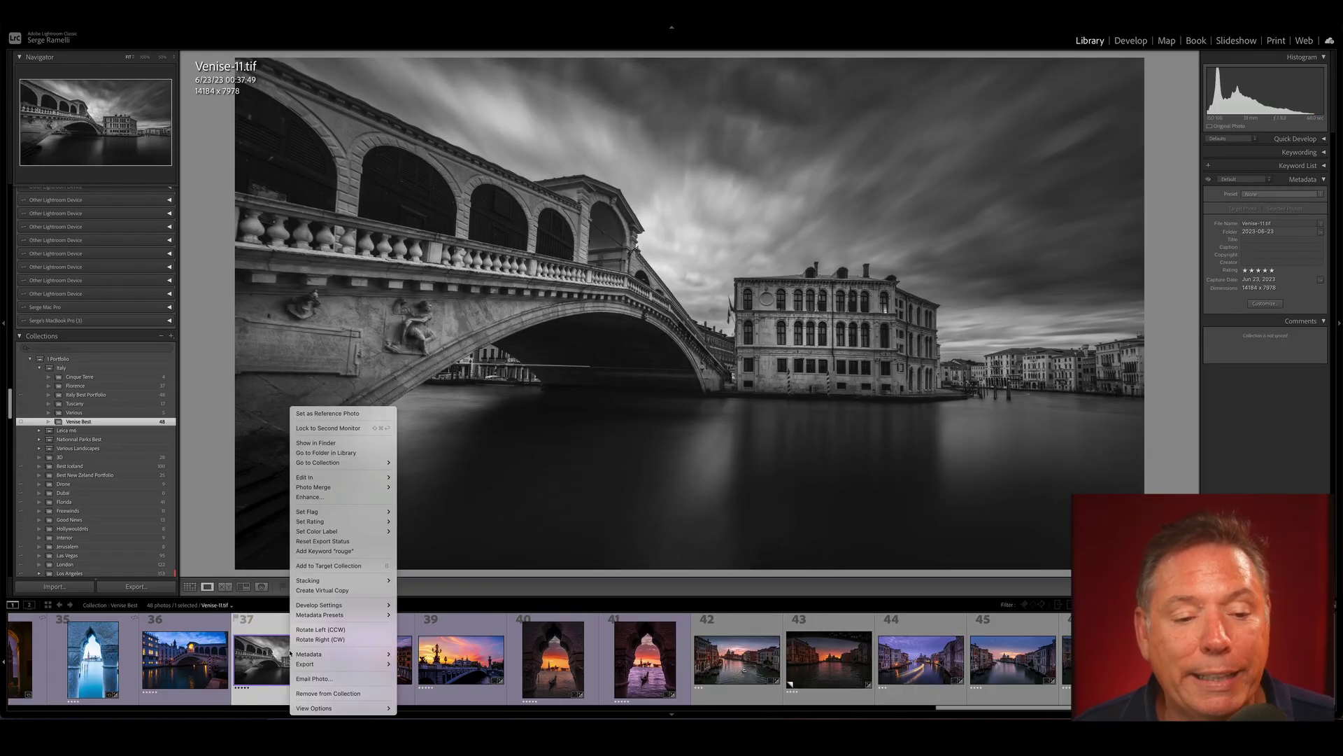
left_click(343, 458)
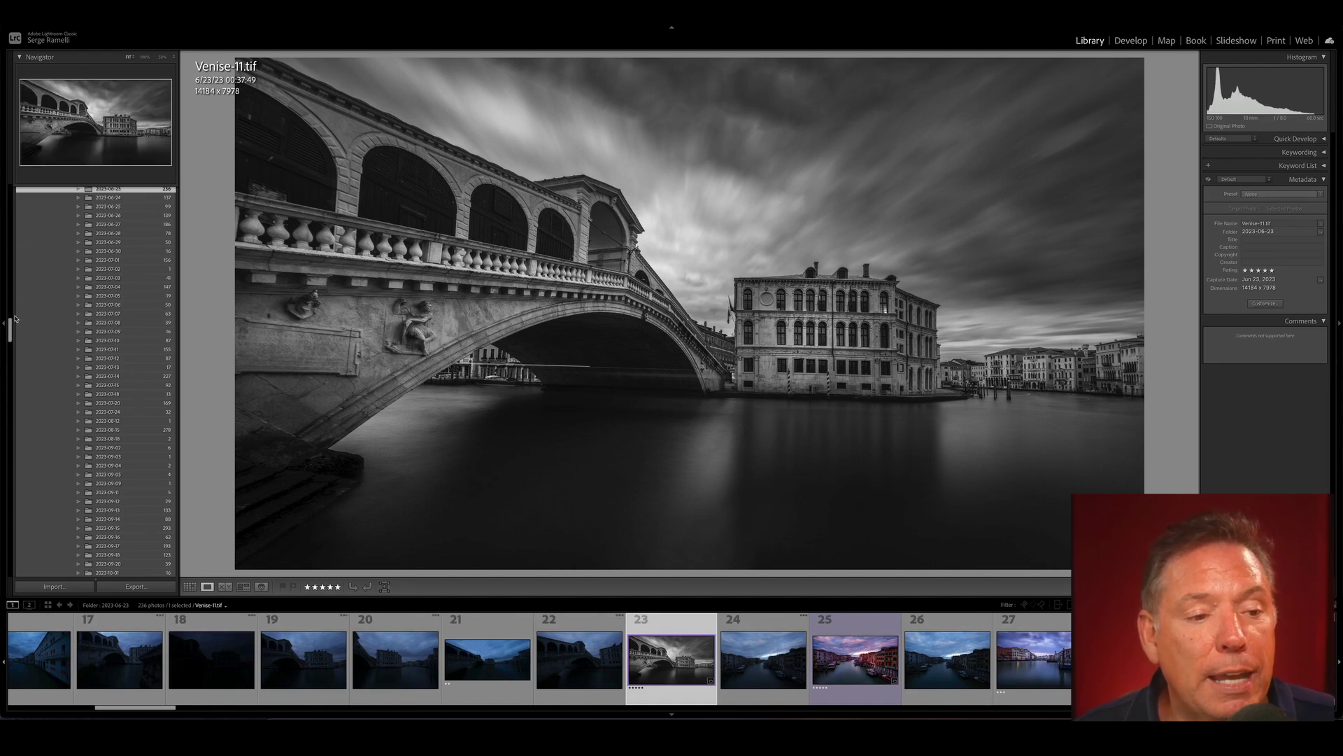
Filter 2023-06-23 to its rated photos, browse the Rialto night, Paris and canal shots, then reselect Venise-11.tif
scroll(11, 329, "up", 5)
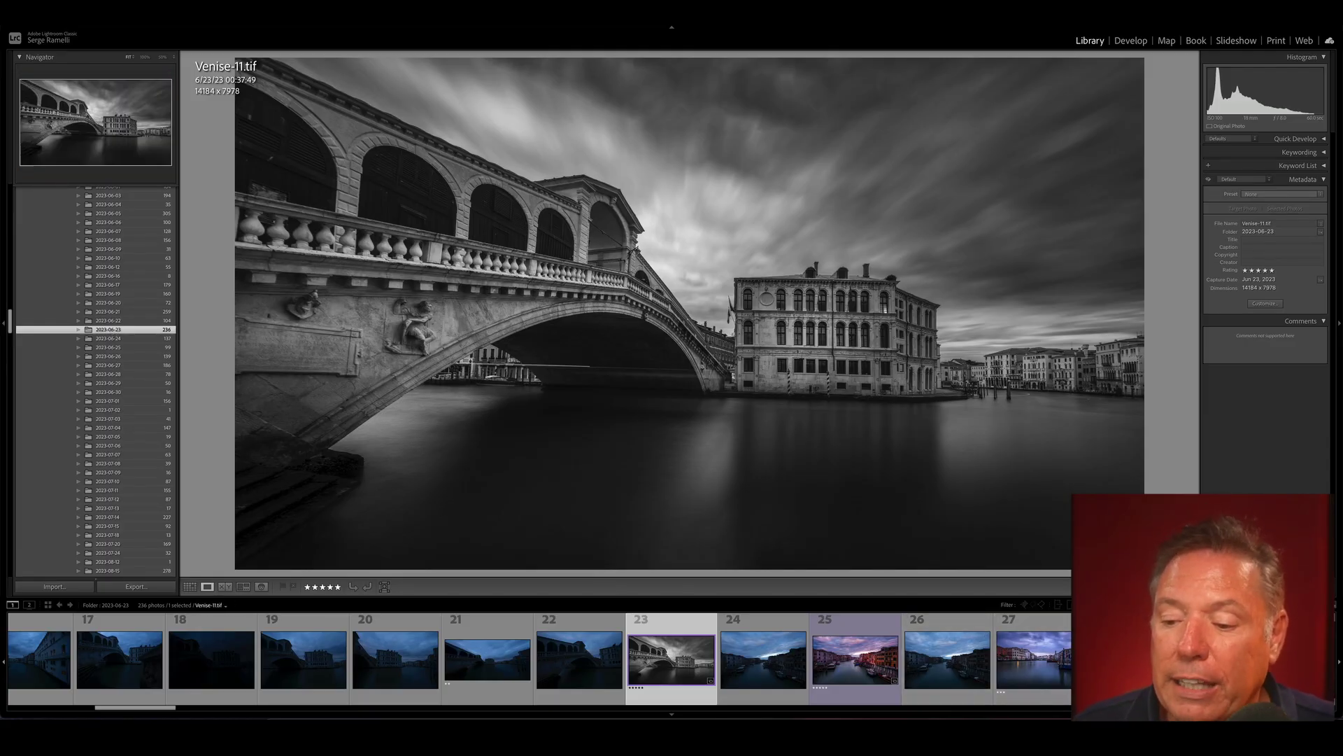
key("ctrl+l")
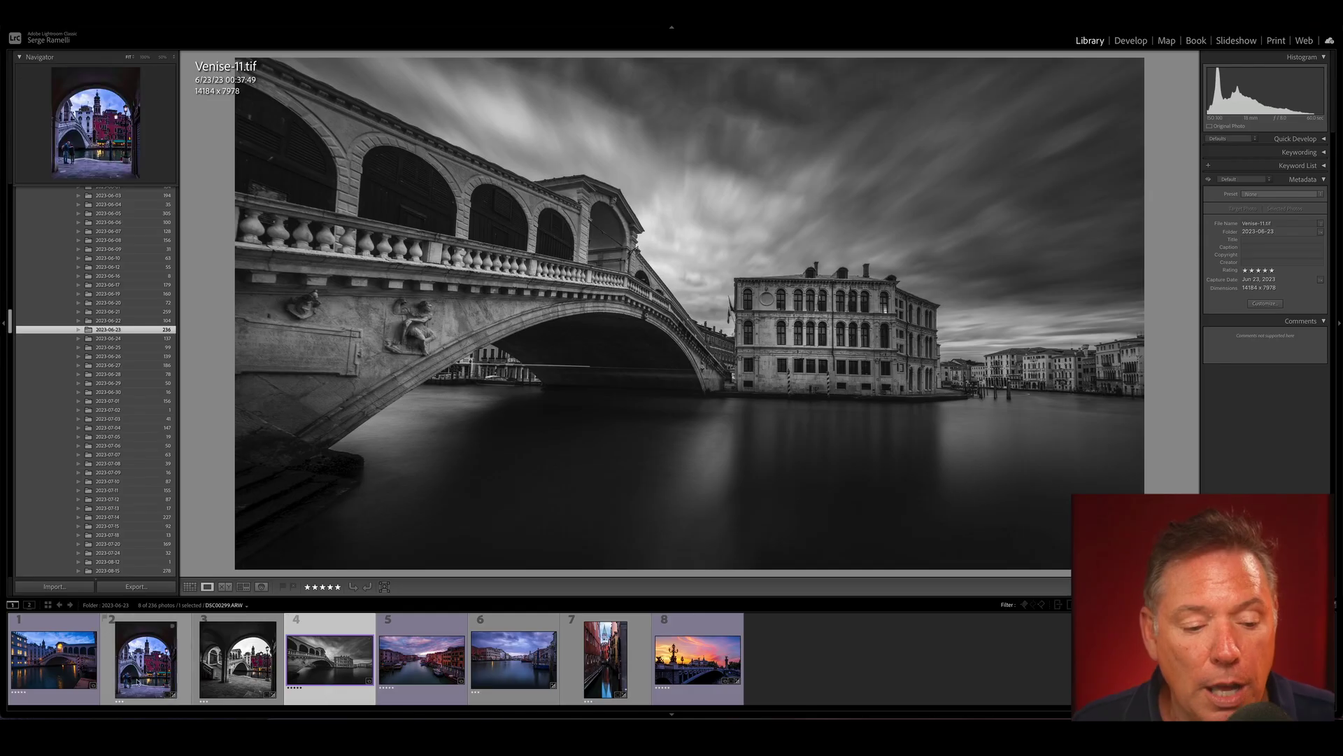
left_click(54, 658)
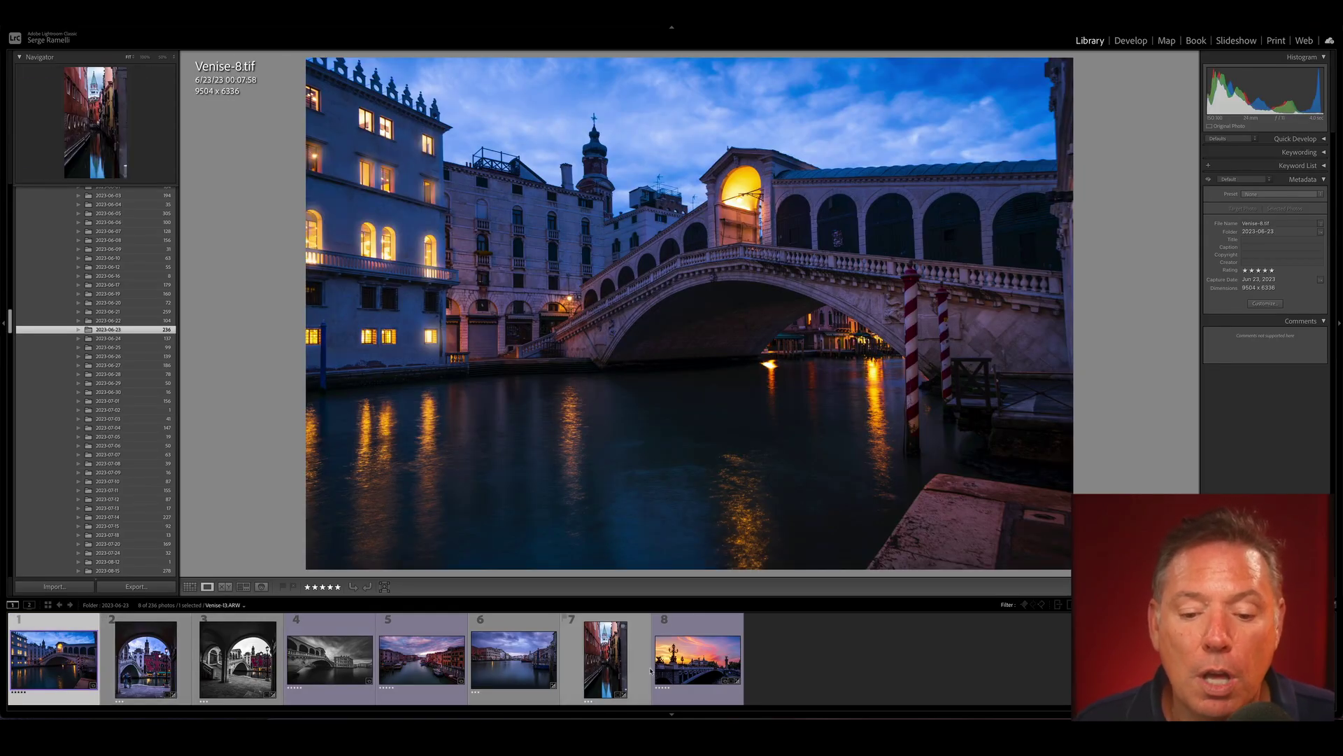
left_click(698, 657)
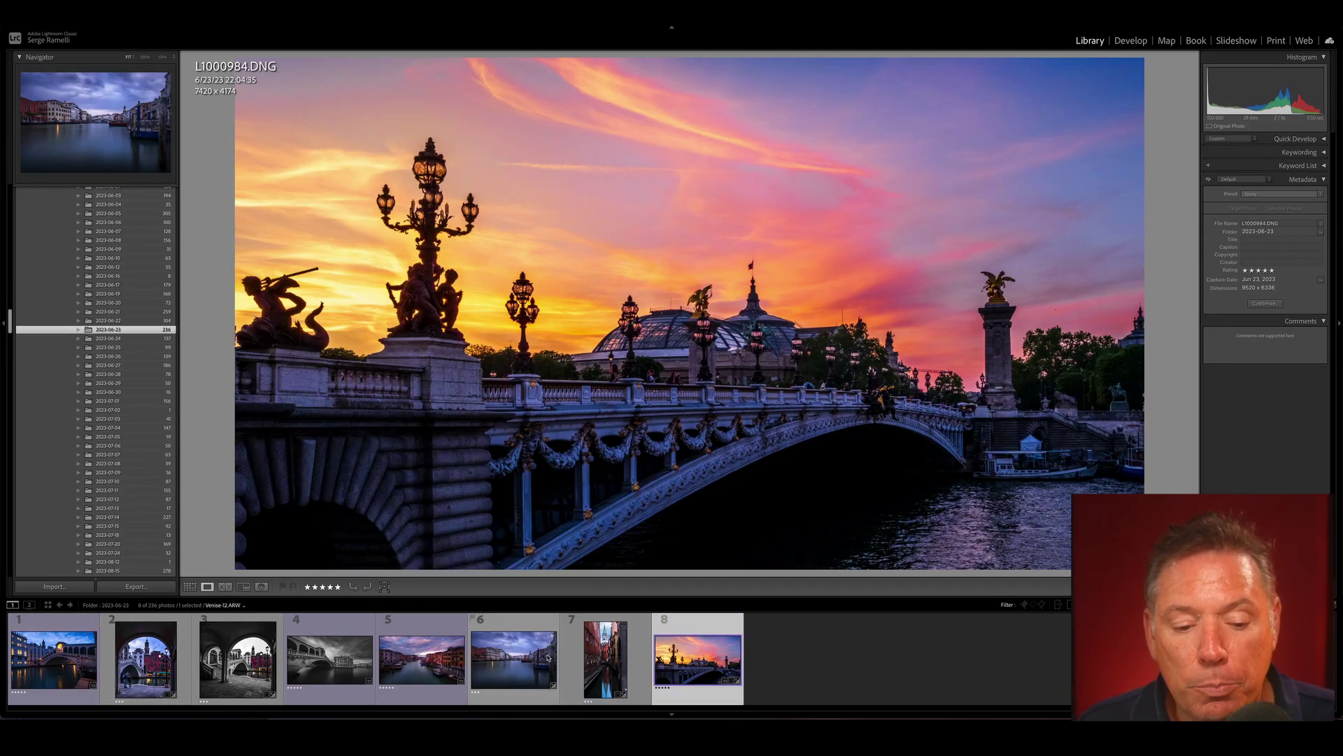
left_click(513, 657)
left_click(346, 662)
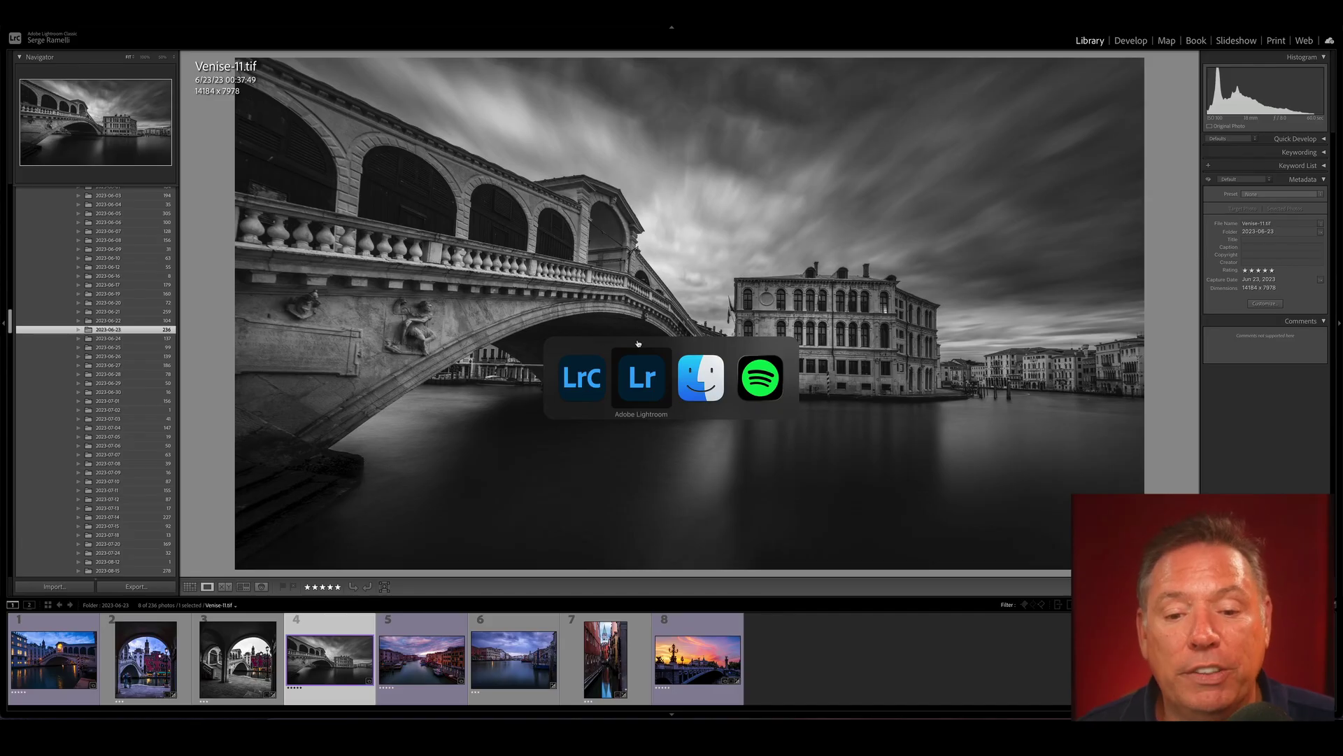
Switch from Lightroom Classic over to the cloud Lightroom app
left_click(642, 377)
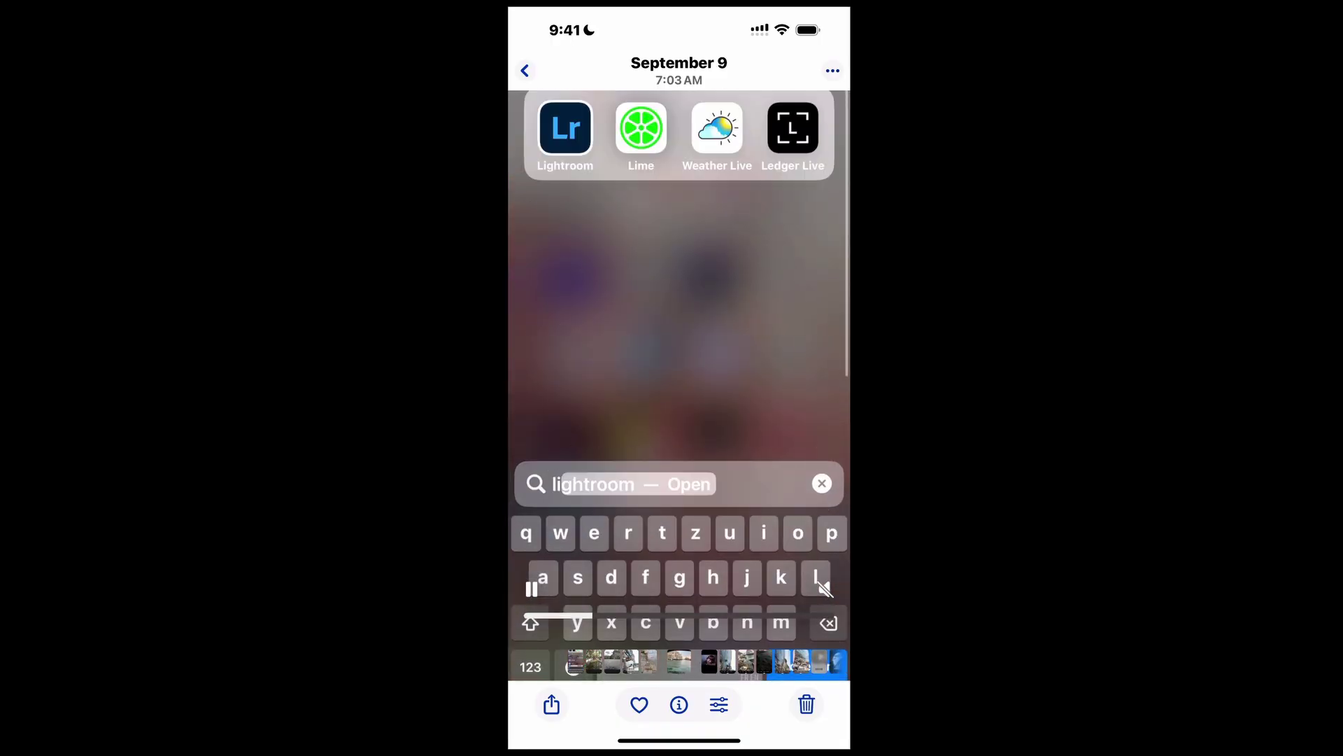
Close the Photos app and bring up the iPhone's open-apps list to reach Lightroom
left_click_drag(679, 740, 679, 490)
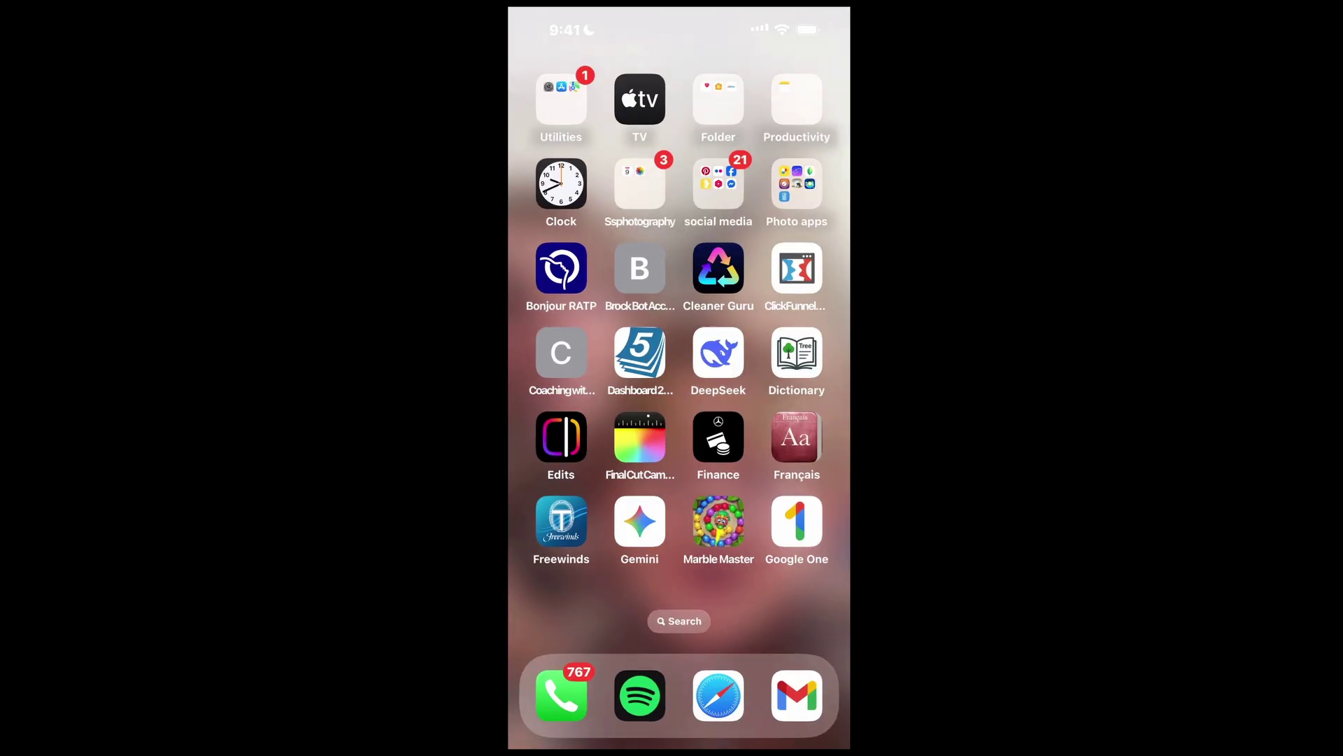
left_click_drag(679, 741, 679, 420)
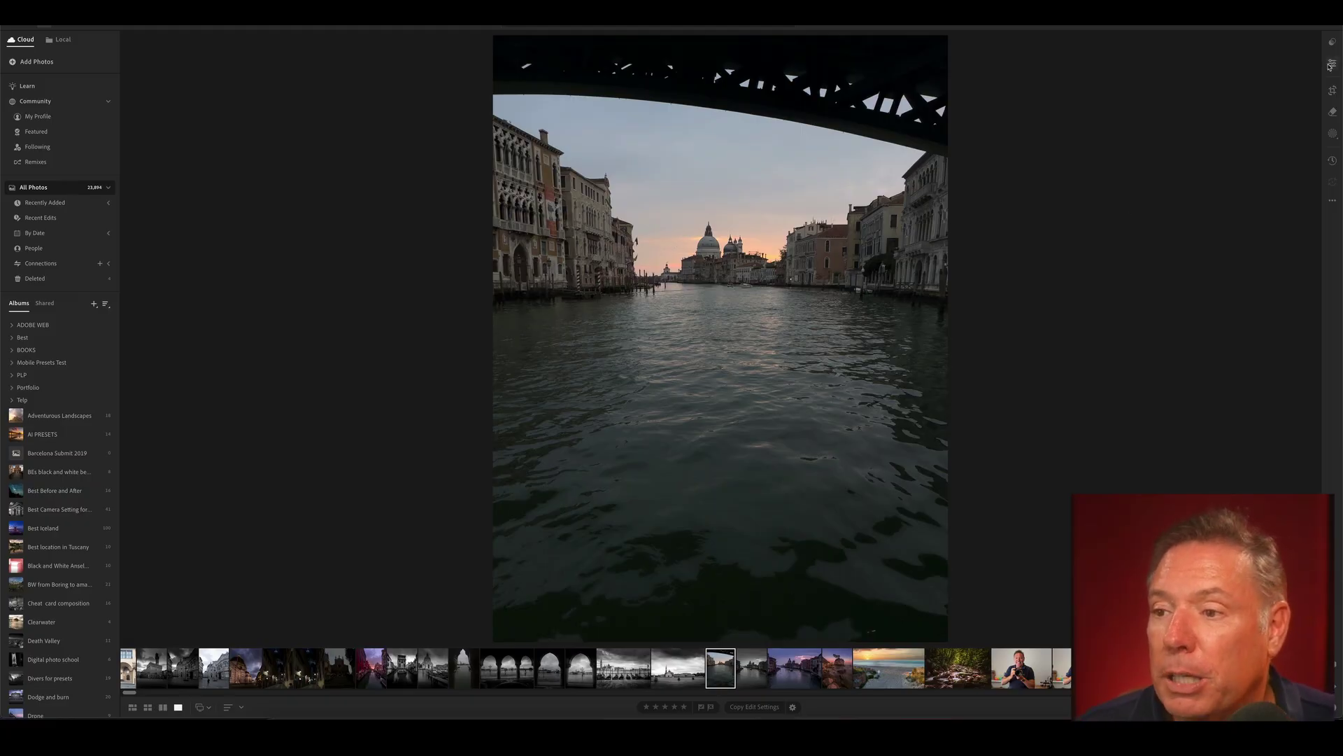
In the Presets panel, expand AI Landscapes Presets and apply SUNSET to the Venice canal photo
left_click(1333, 40)
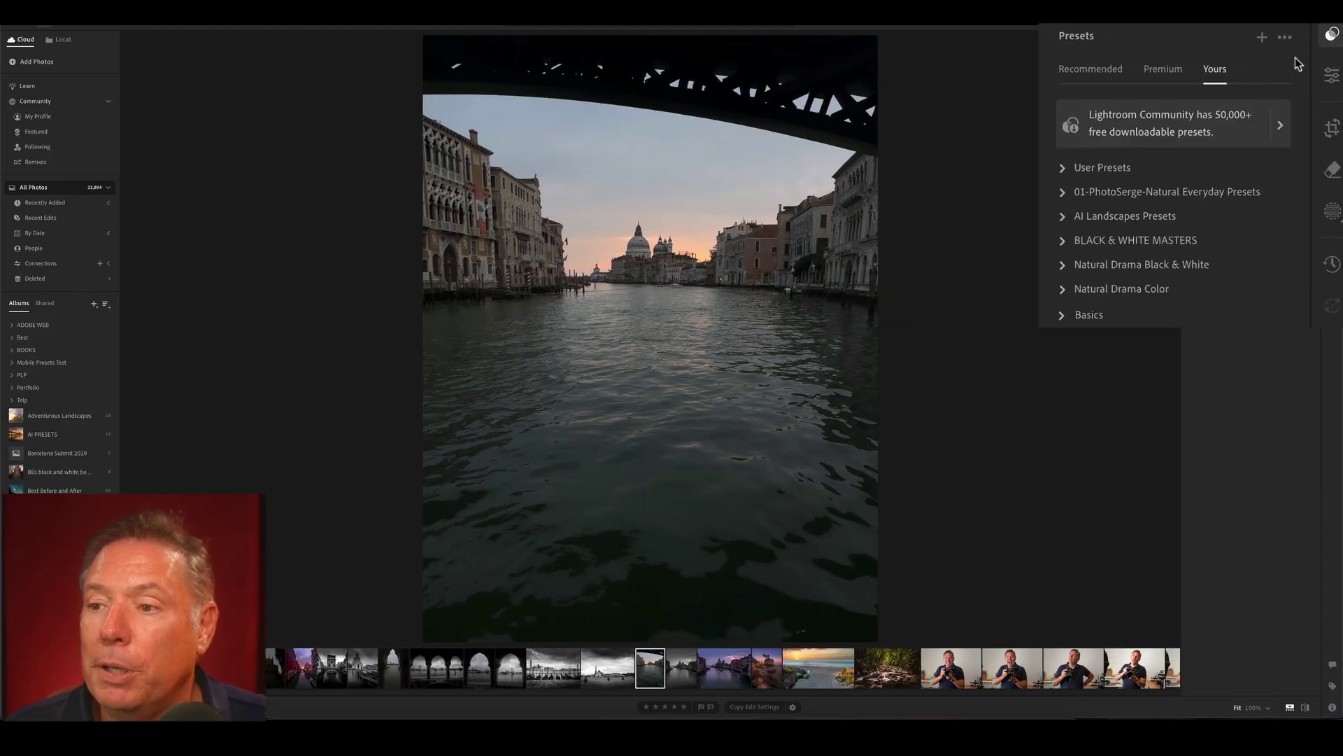
left_click(1063, 216)
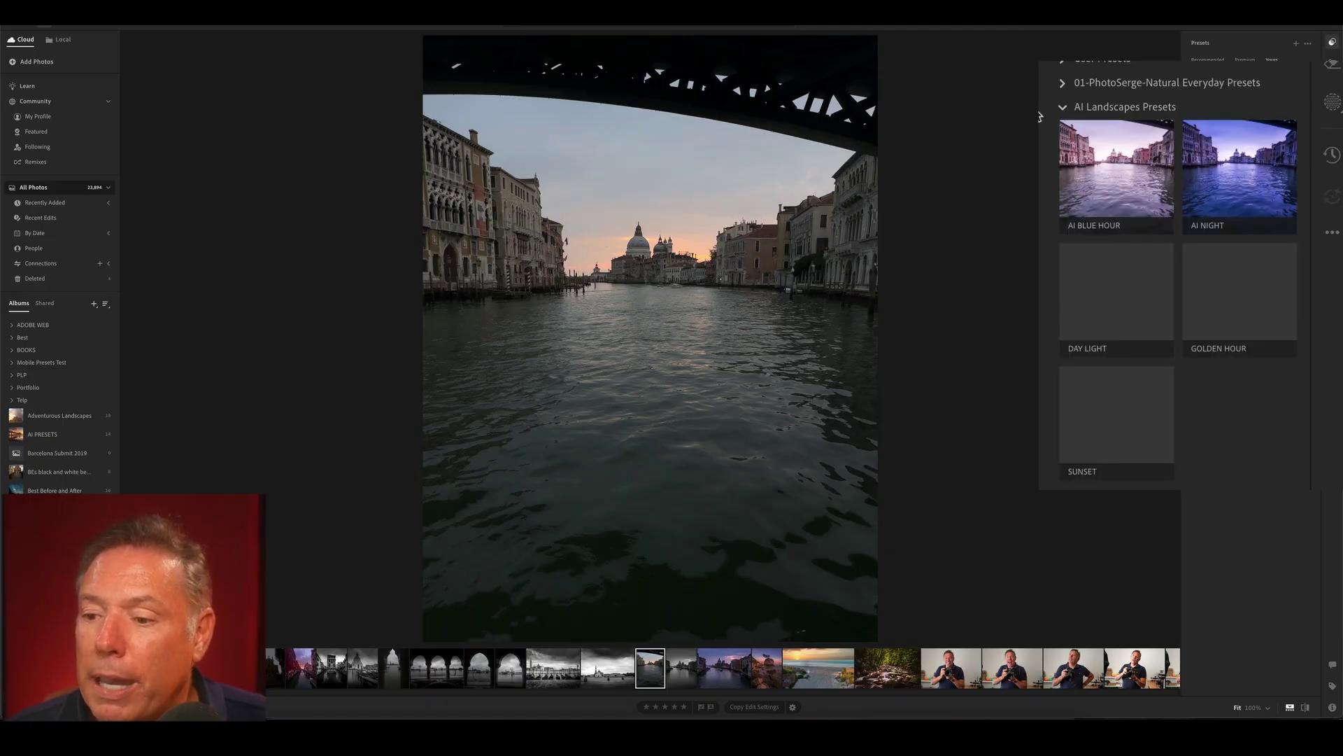
left_click(1111, 393)
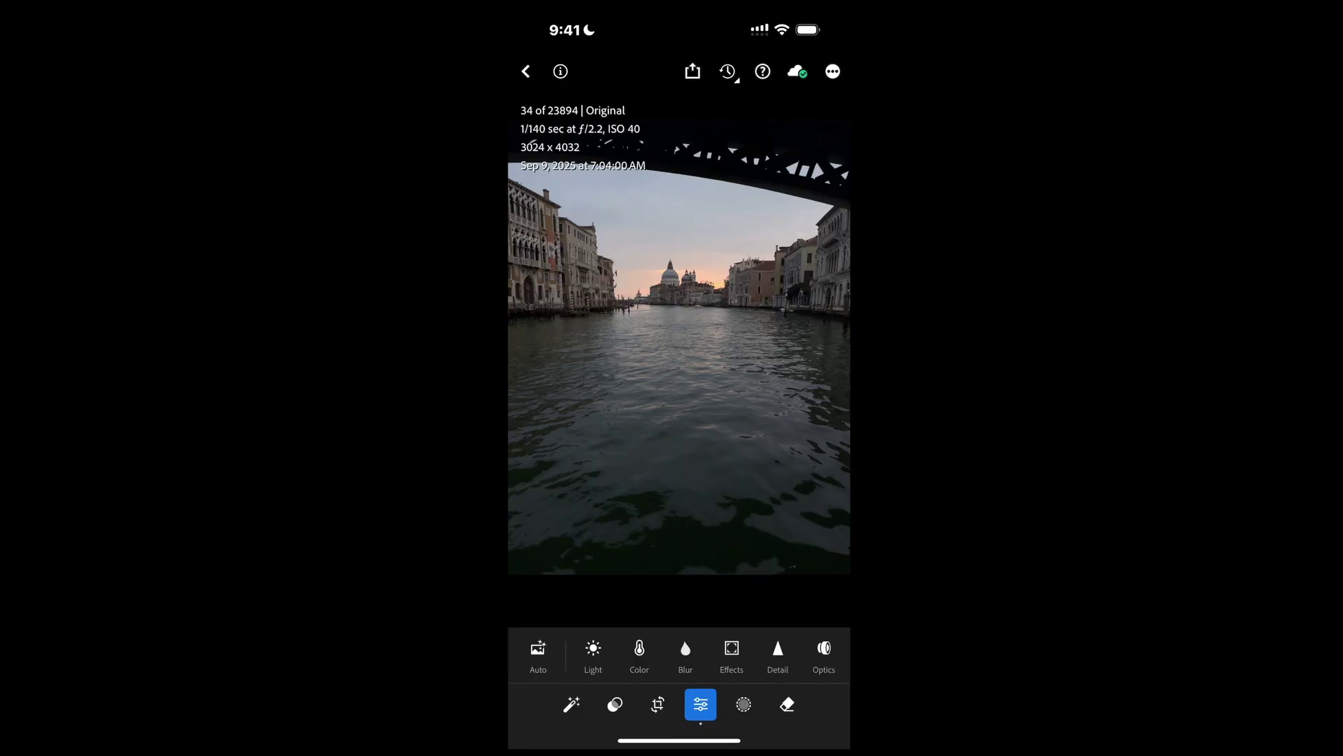
Apply the SUNSET preset from AI Landscapes Presets to the Venice canal photo and confirm it
left_click(615, 704)
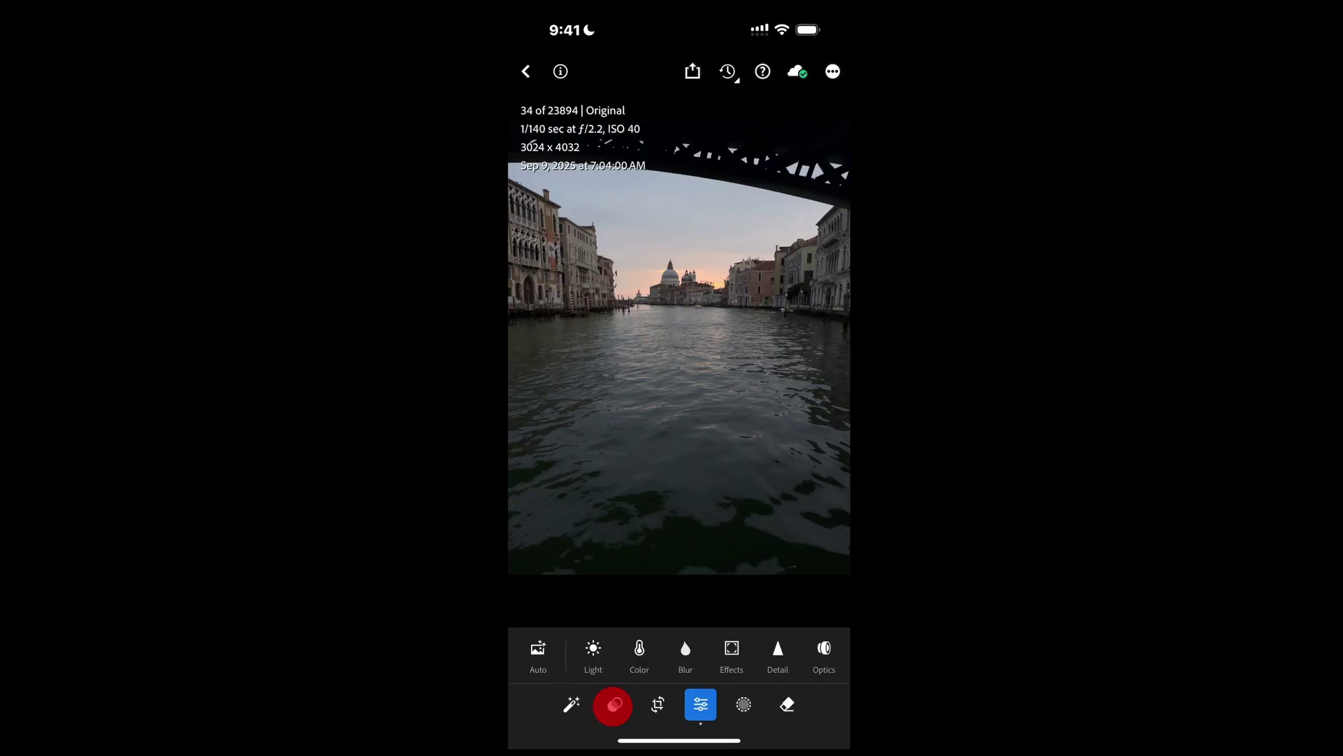
left_click(527, 479)
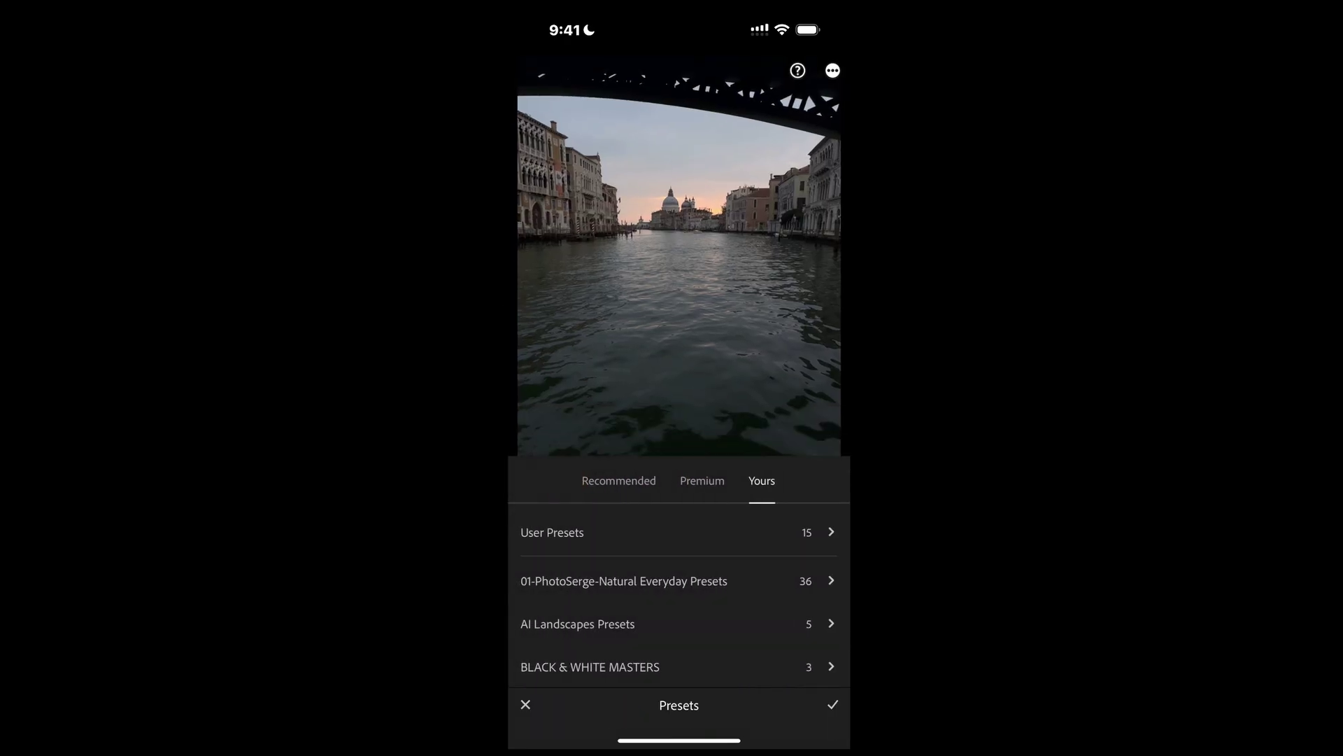
left_click(621, 622)
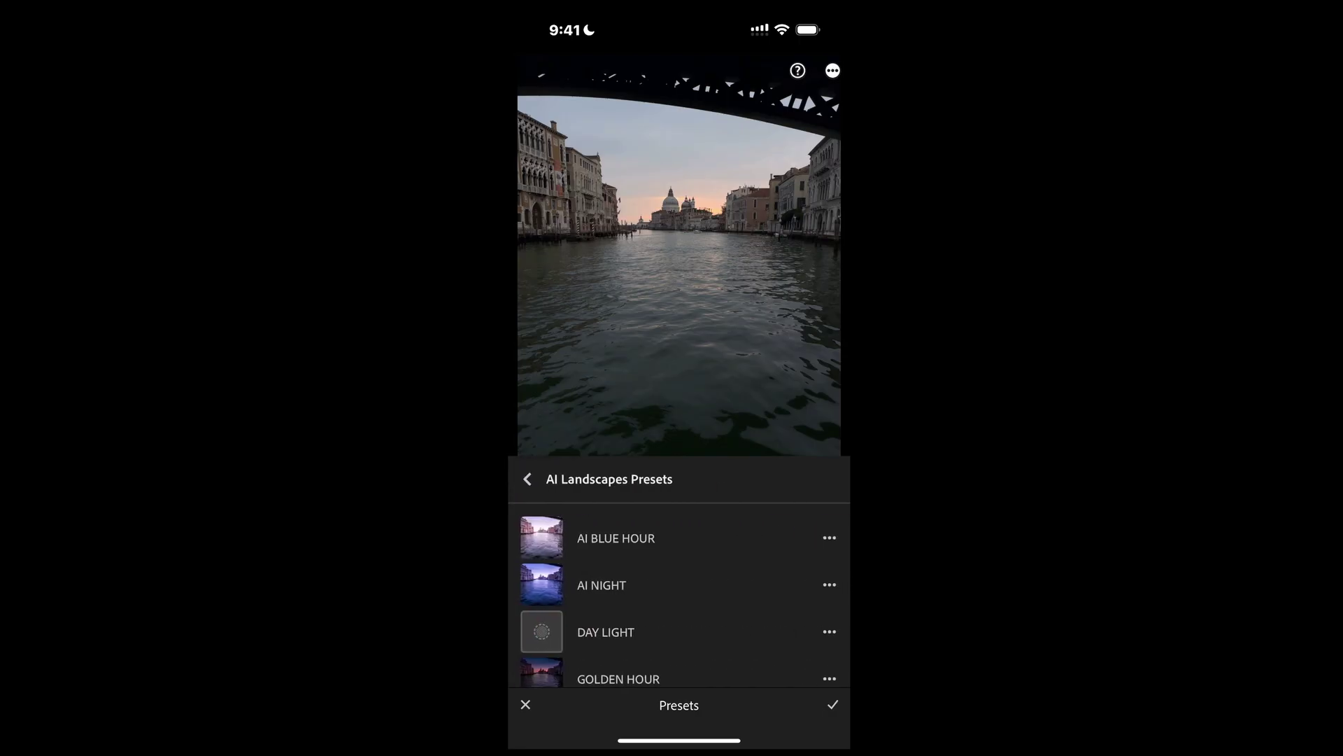
left_click_drag(755, 573, 755, 500)
left_click(609, 651)
left_click(833, 705)
View the SUNSET-edited Venice photo full screen, then restore the editing tools
left_click(745, 390)
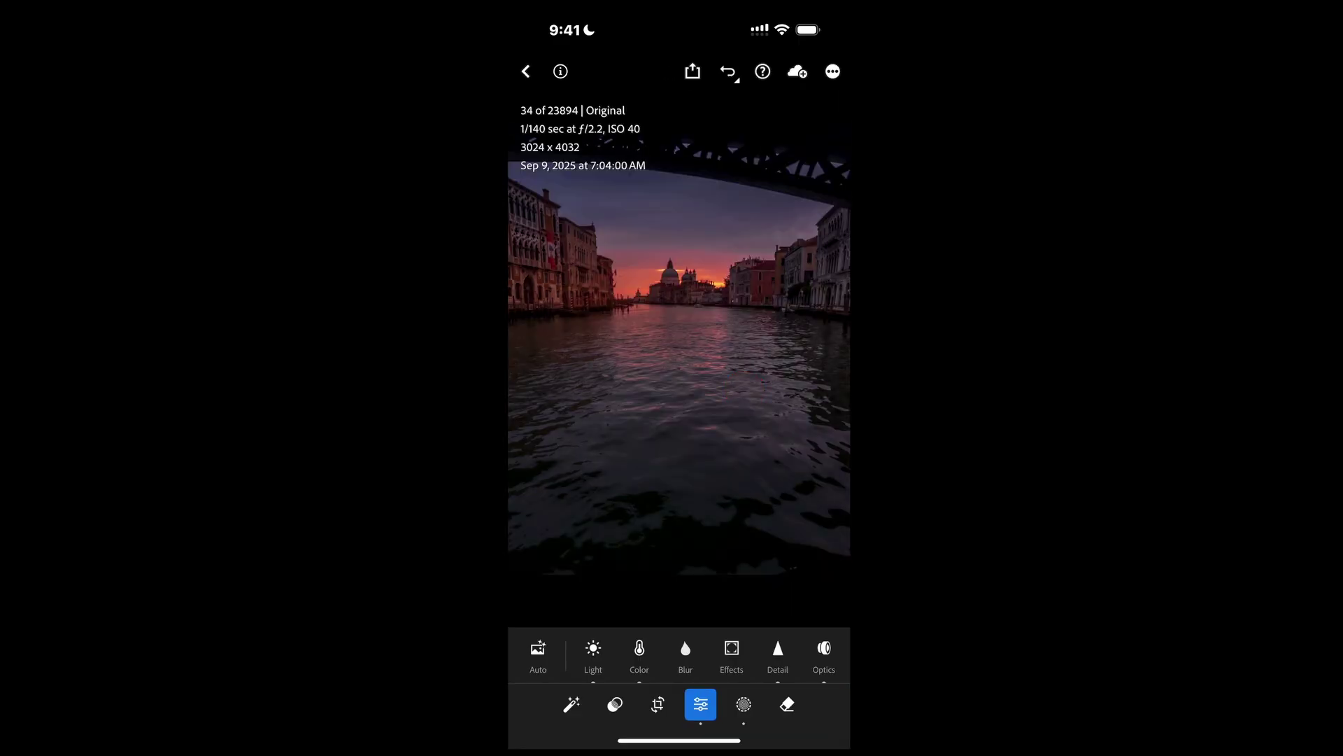
left_click(712, 339)
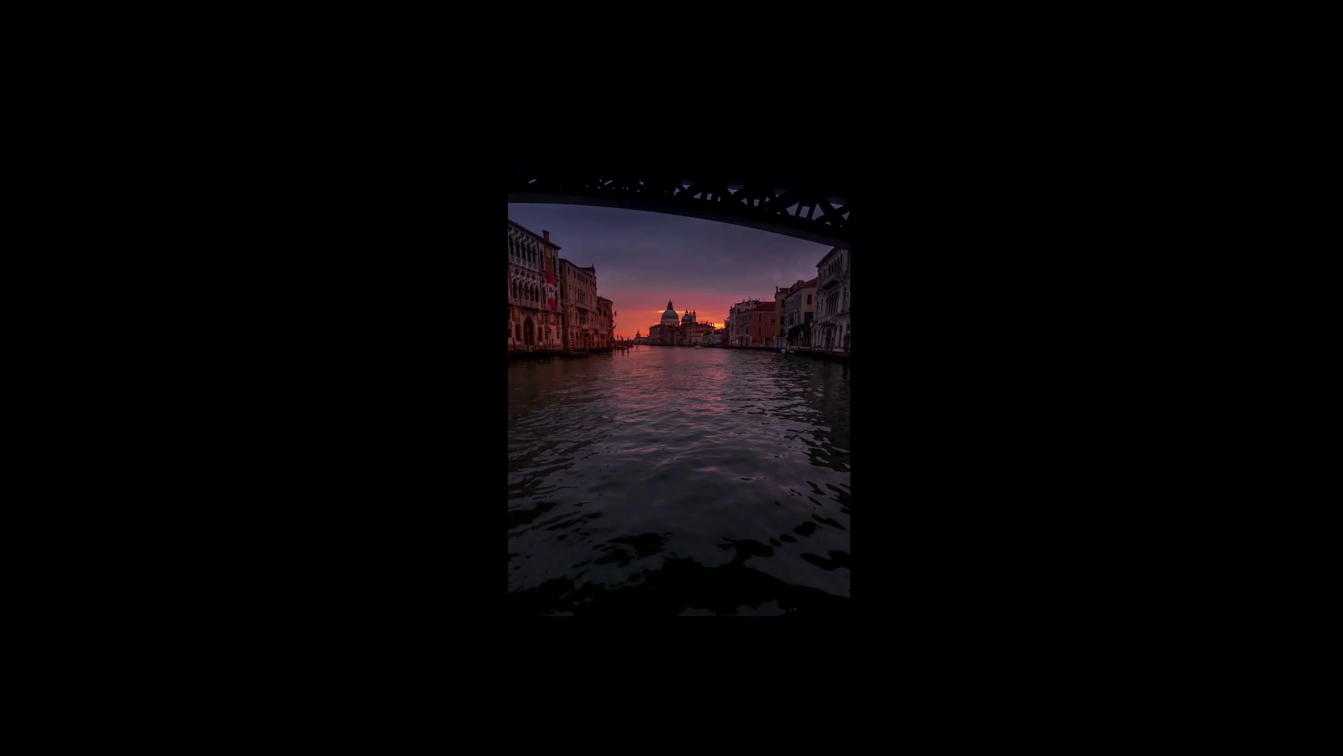
left_click(836, 715)
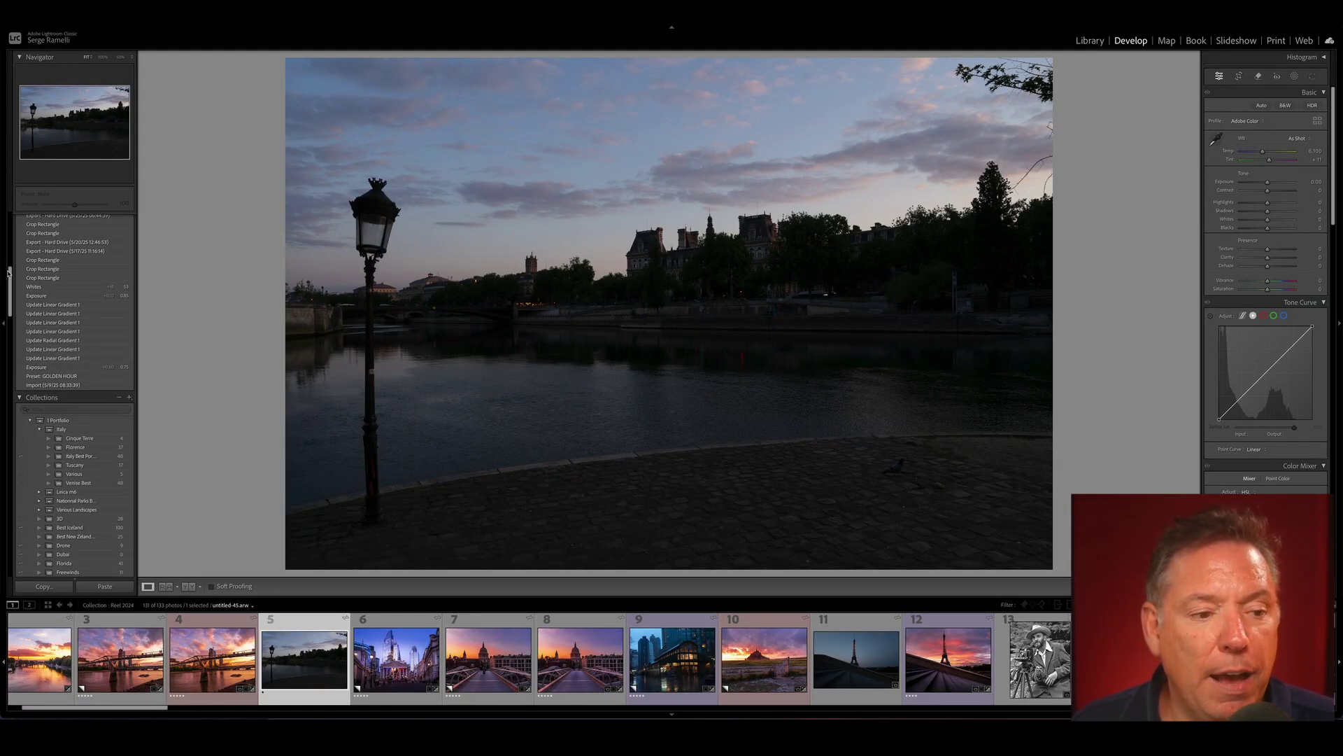
Apply GOLDEN HOUR, set Blacks -69, Tint +45, warmer Temp, and compare against the reset original
left_click_drag(11, 275, 10, 218)
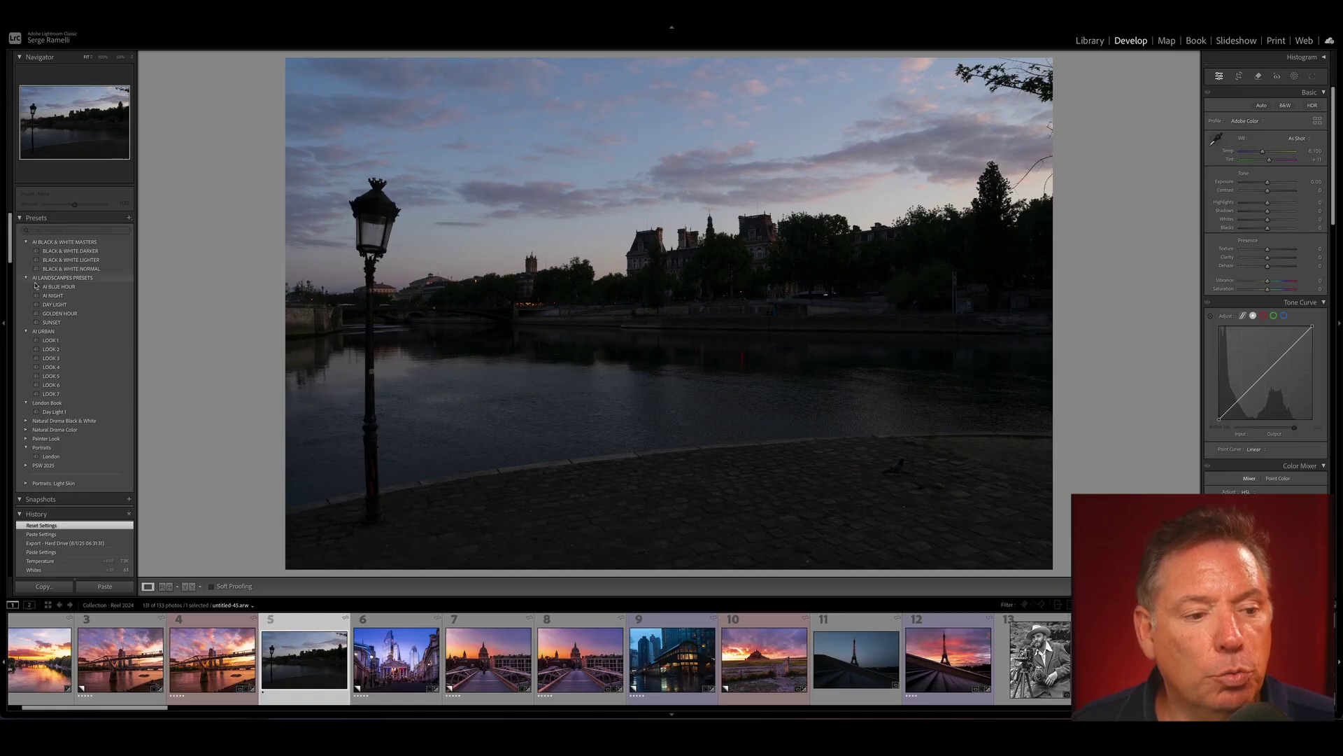
left_click(64, 314)
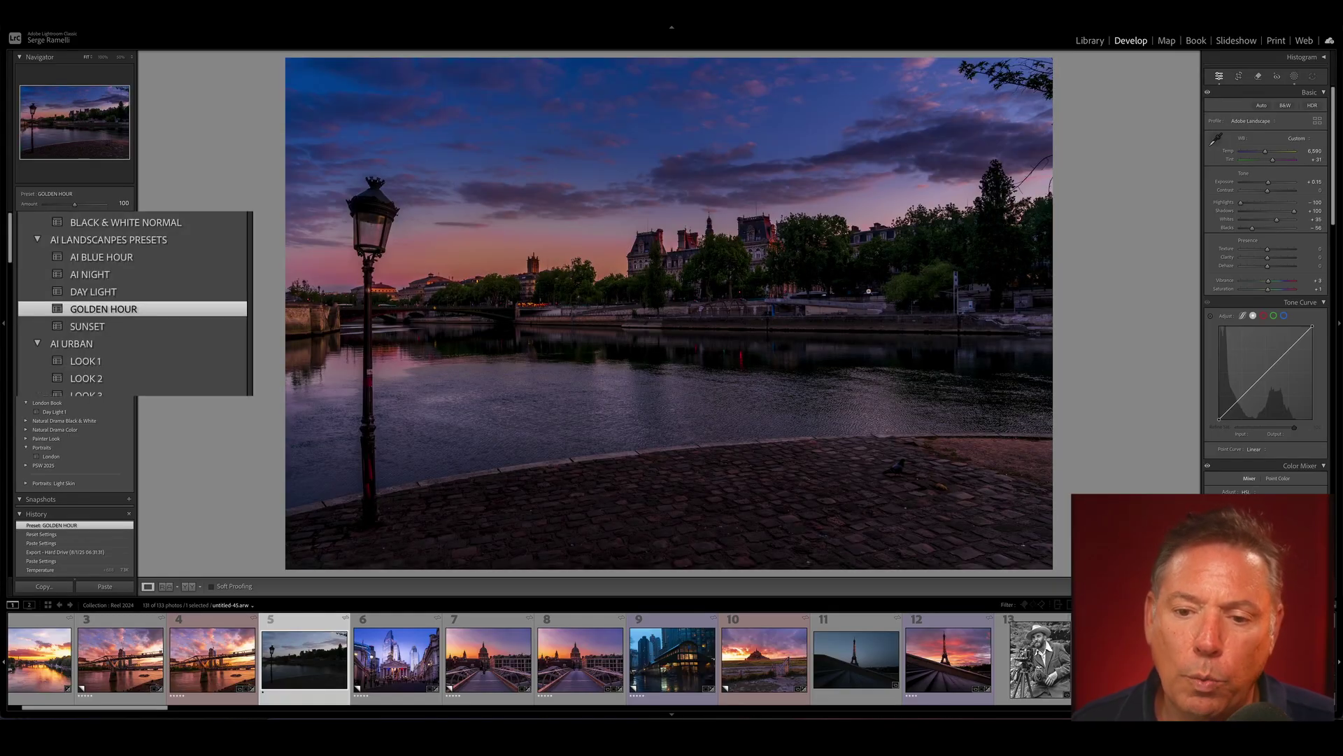
left_click_drag(1188, 249, 1250, 231)
left_click_drag(1227, 114, 1223, 99)
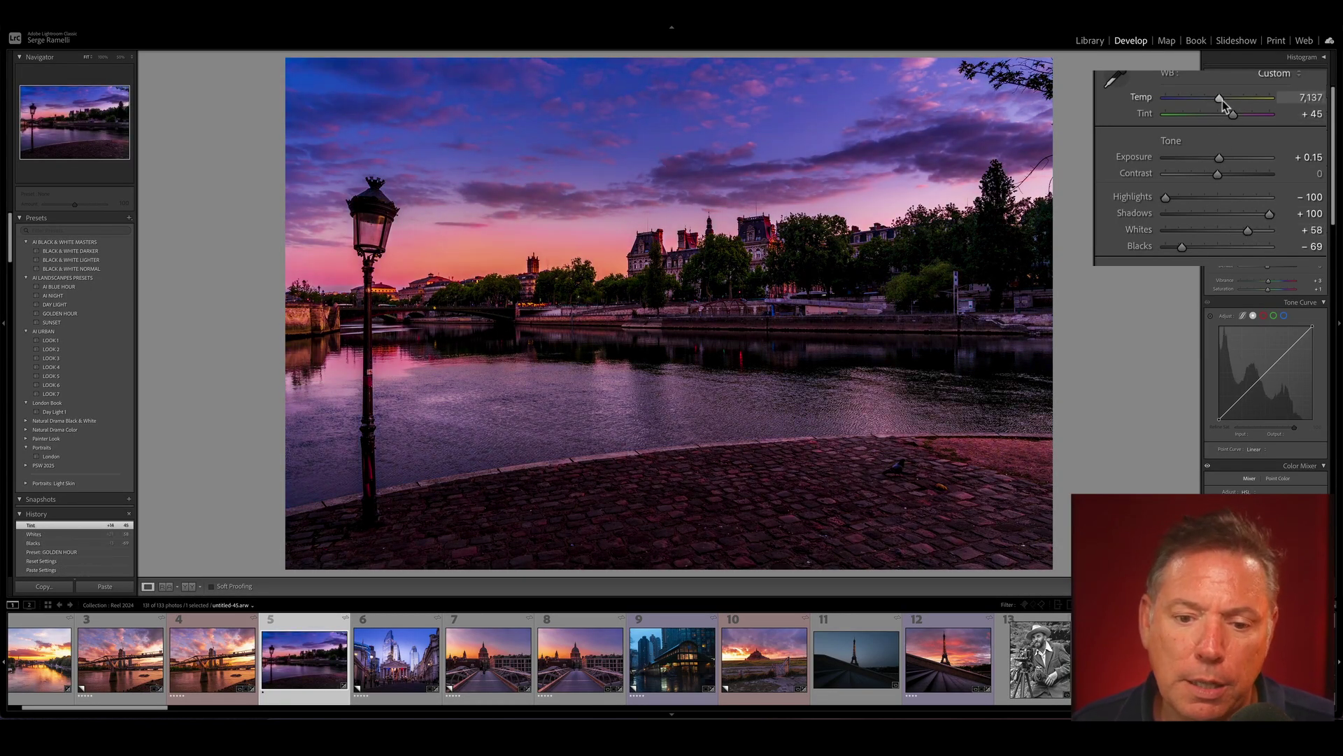
key("ctrl+shift+r")
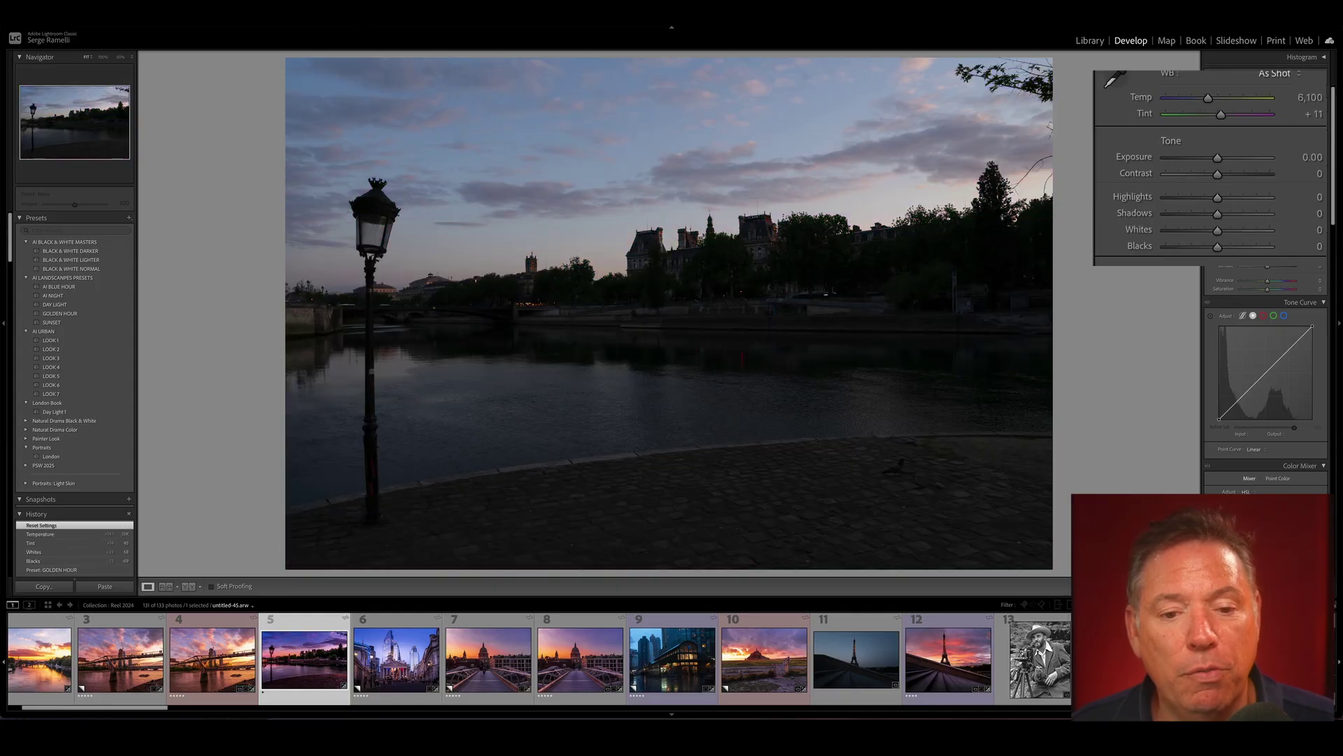
key("ctrl+z")
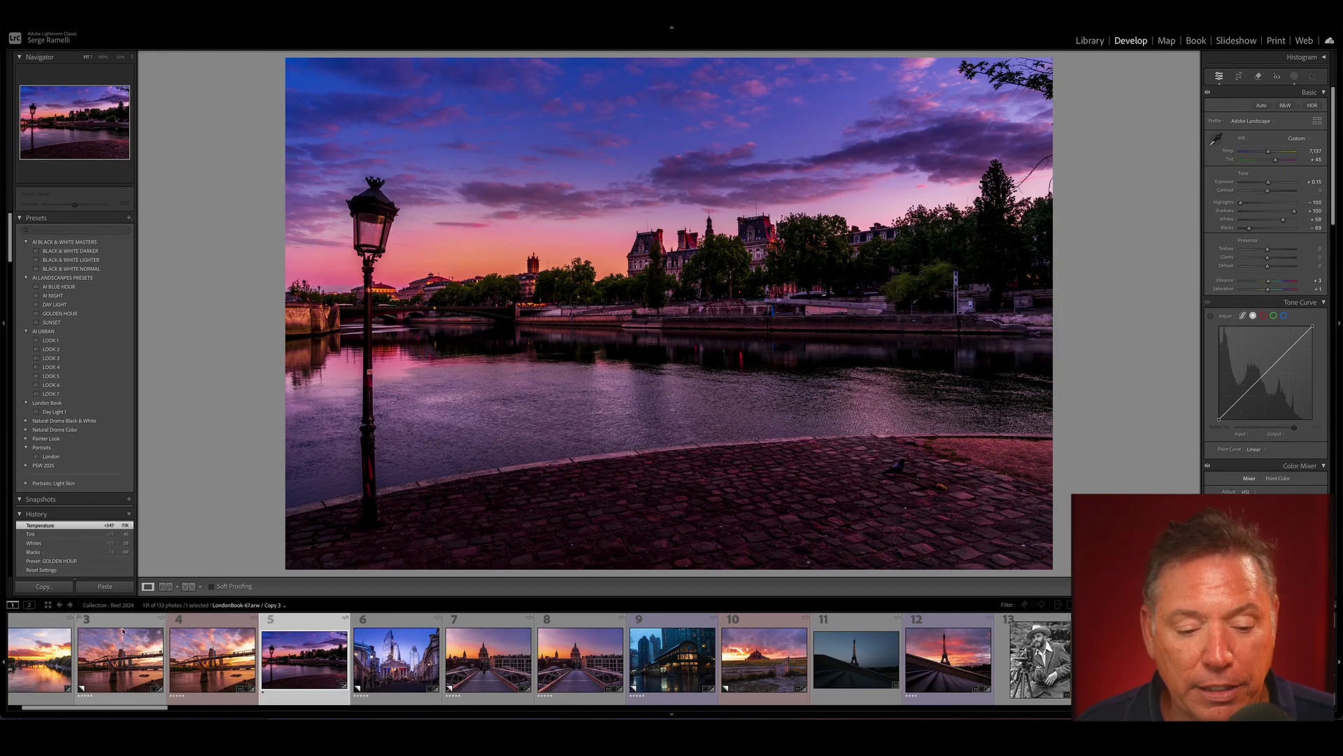
Go to the edited photo's 2025-05-09 folder, filter to three stars and up, and show untitled-31.arw
right_click(304, 658)
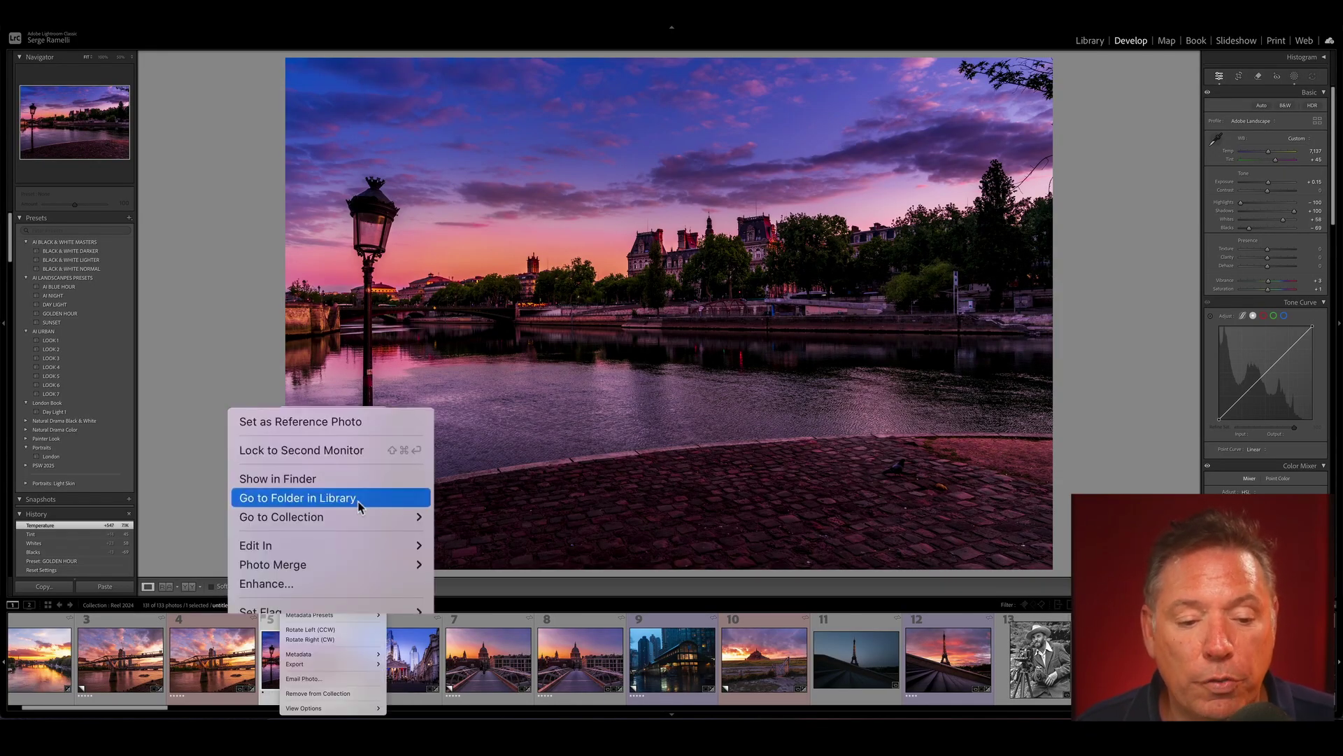
left_click(346, 547)
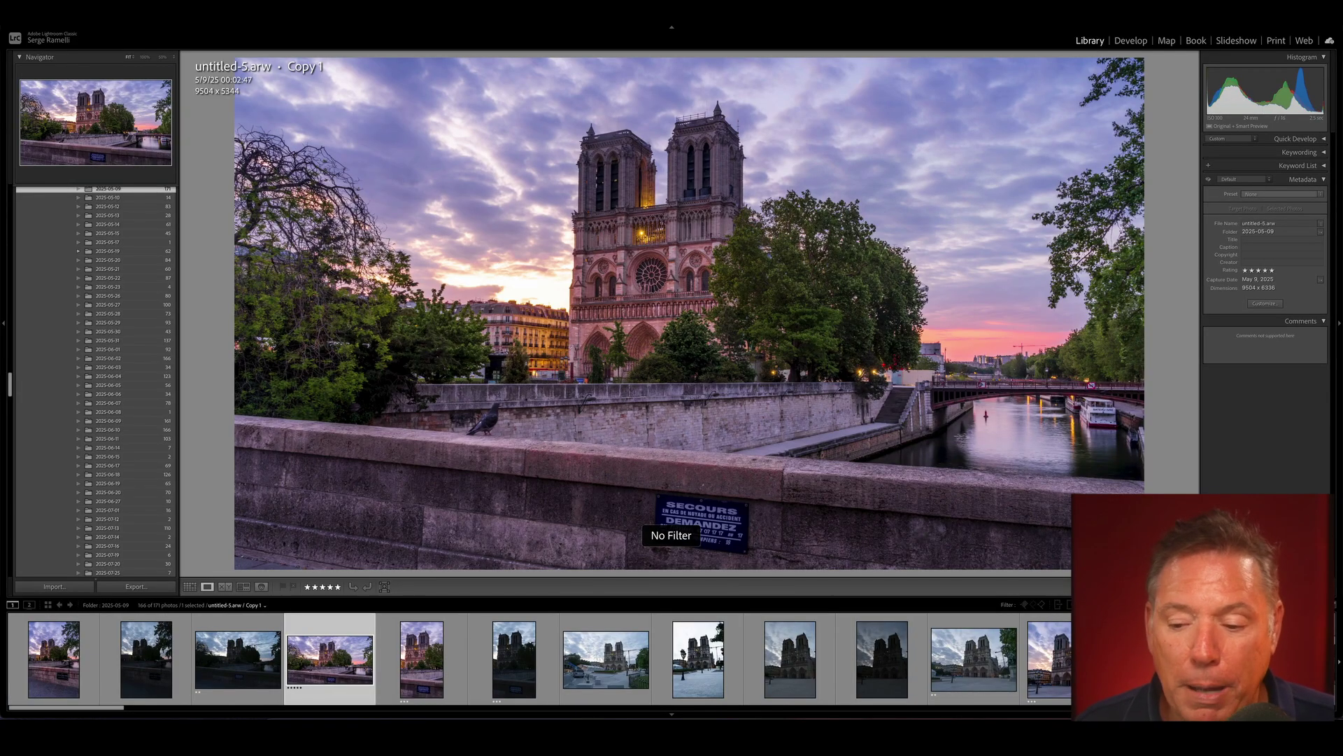
key("super+l")
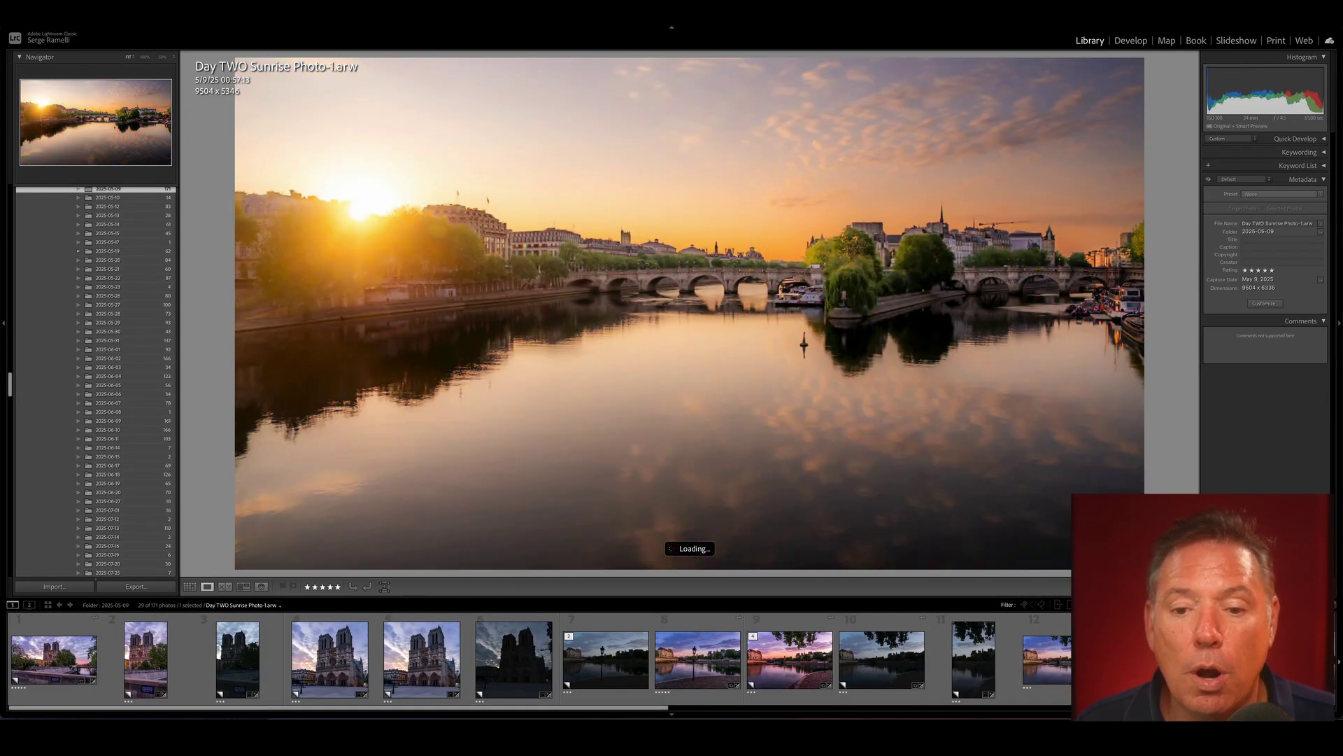
left_click(1047, 659)
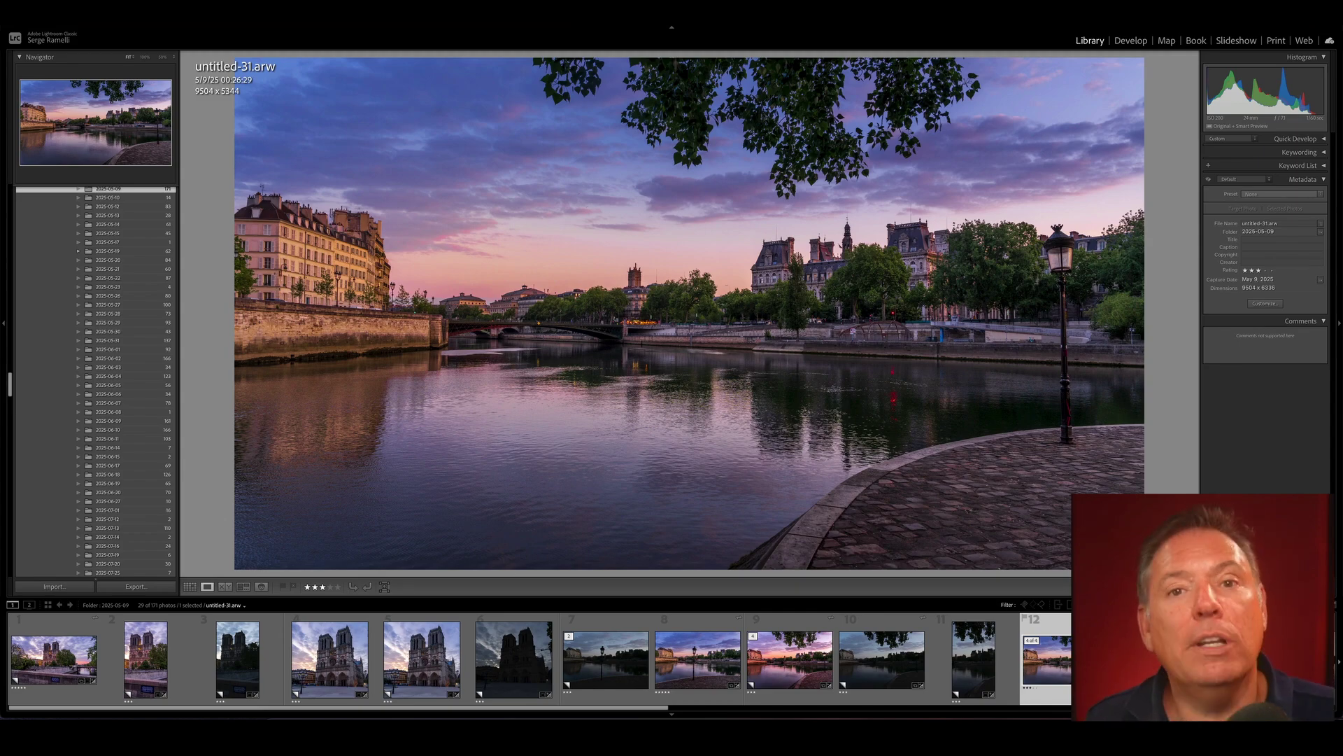
key("super+Tab")
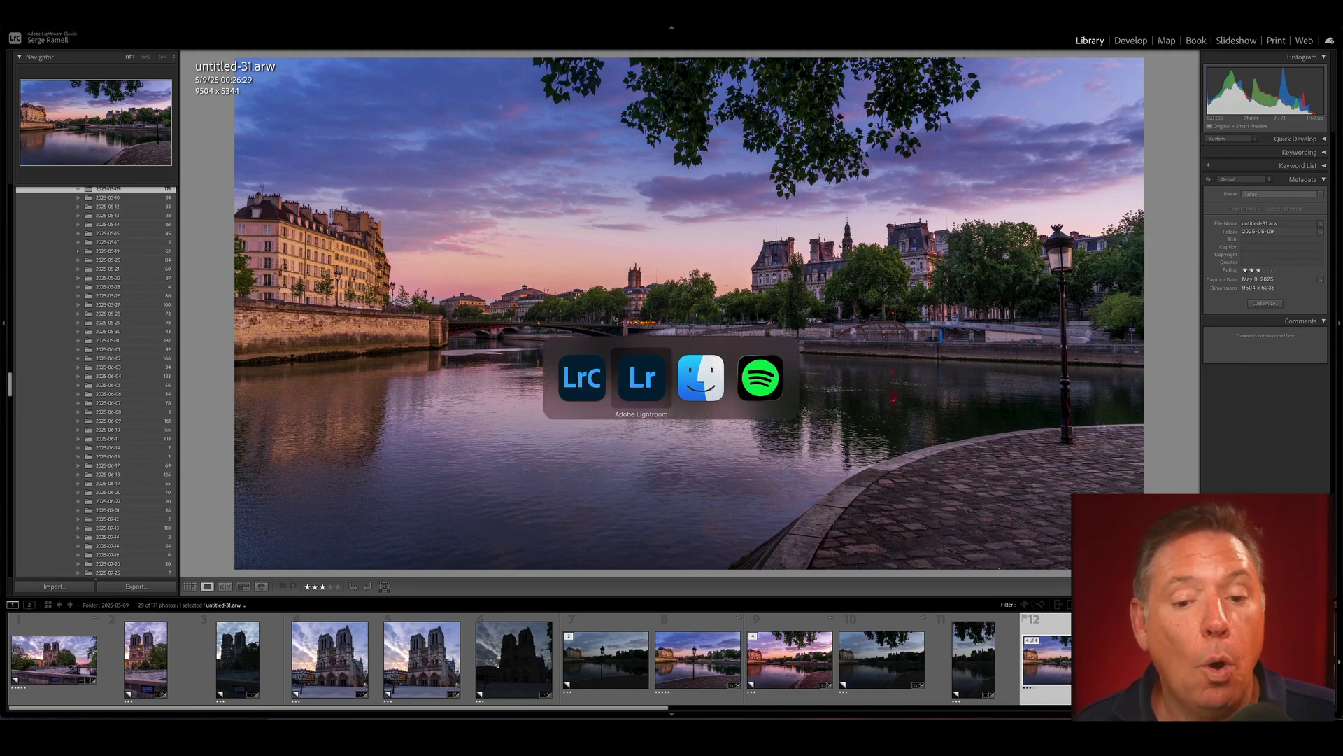